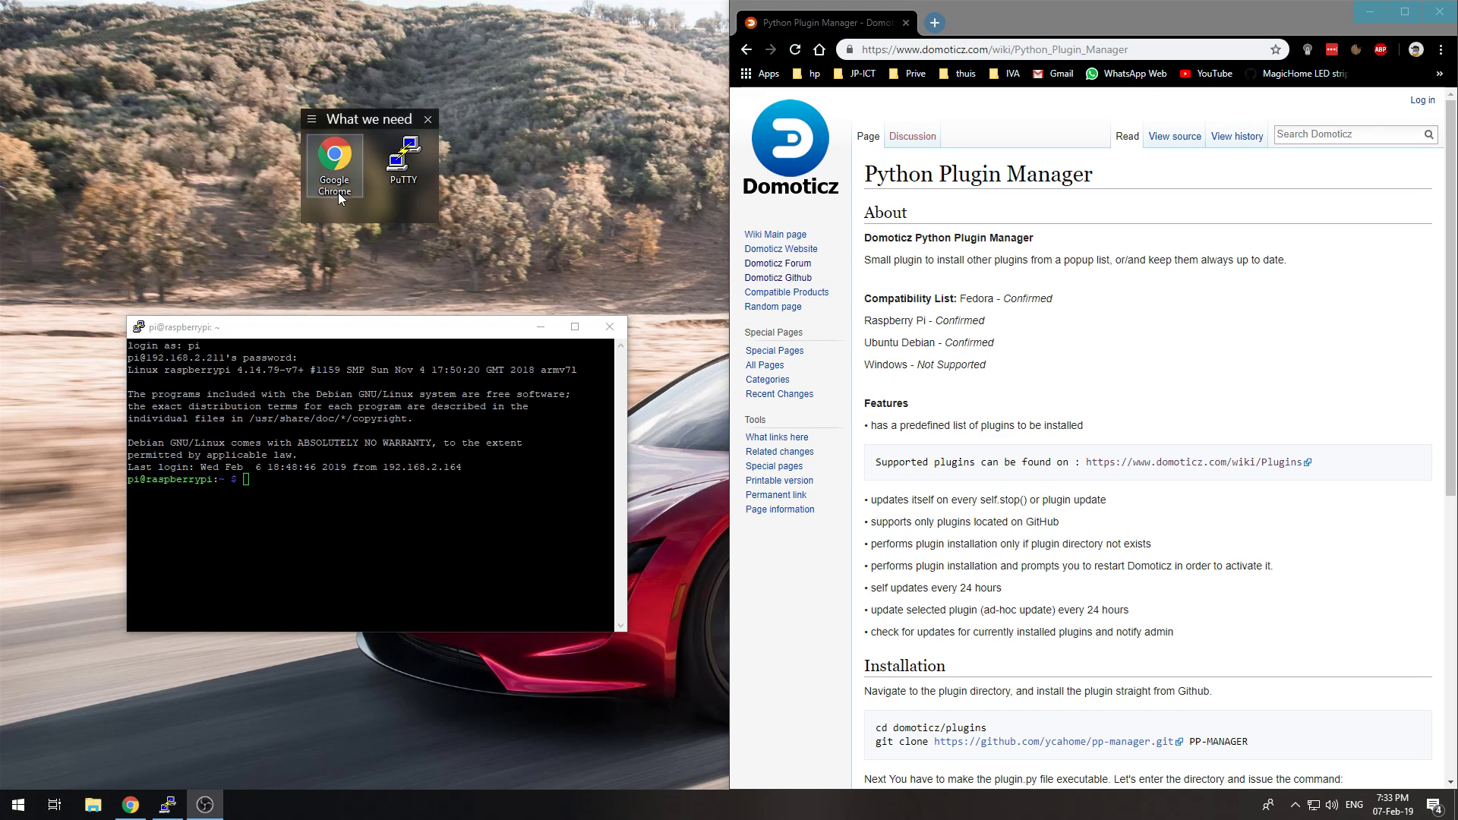
Switch between the PuTTY terminal and the Python Plugin Manager wiki page.
{"action": "left_click", "coordinate": [1242, 260]}
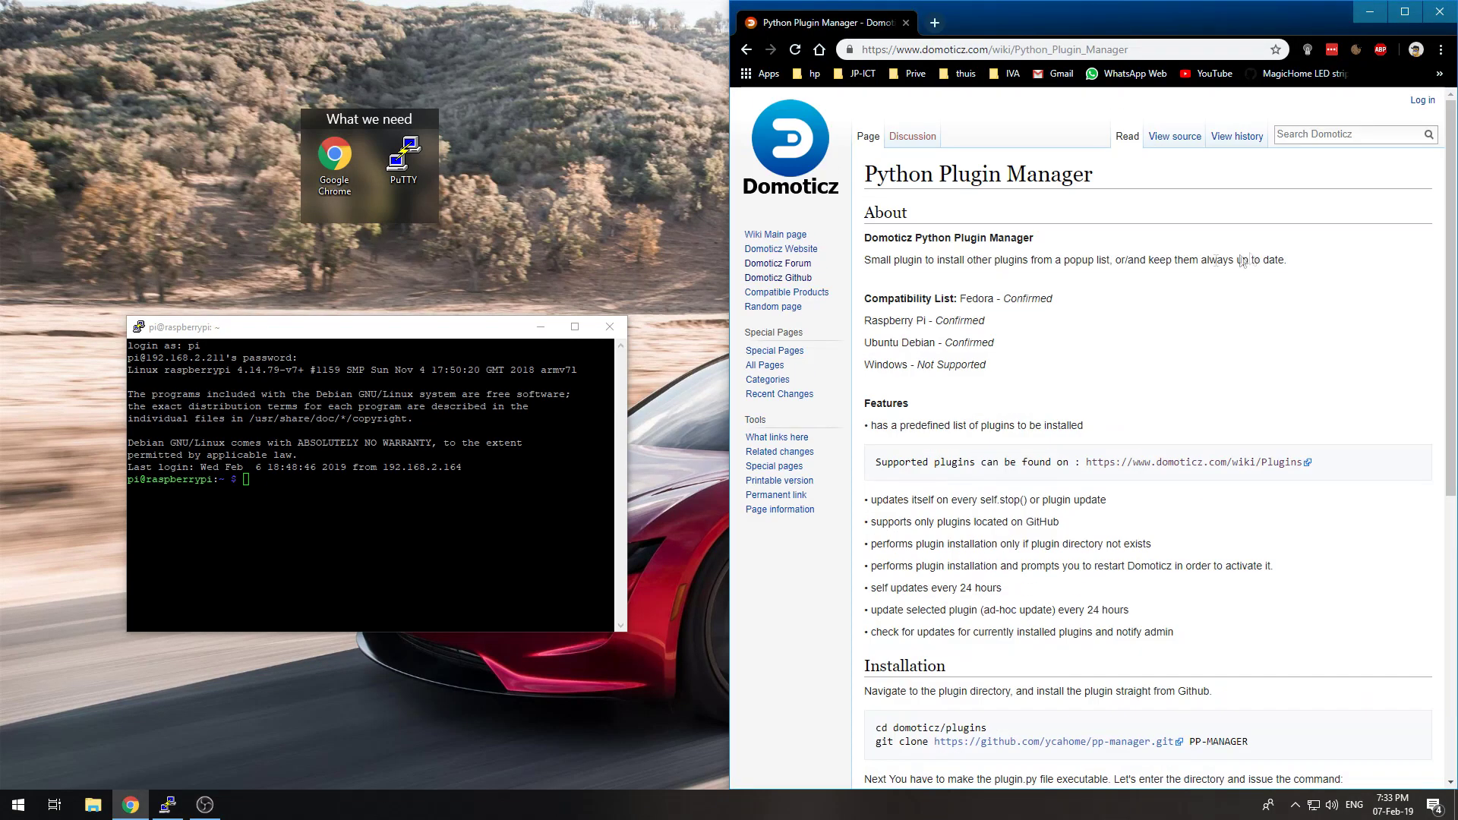
{"action": "left_click", "coordinate": [410, 403]}
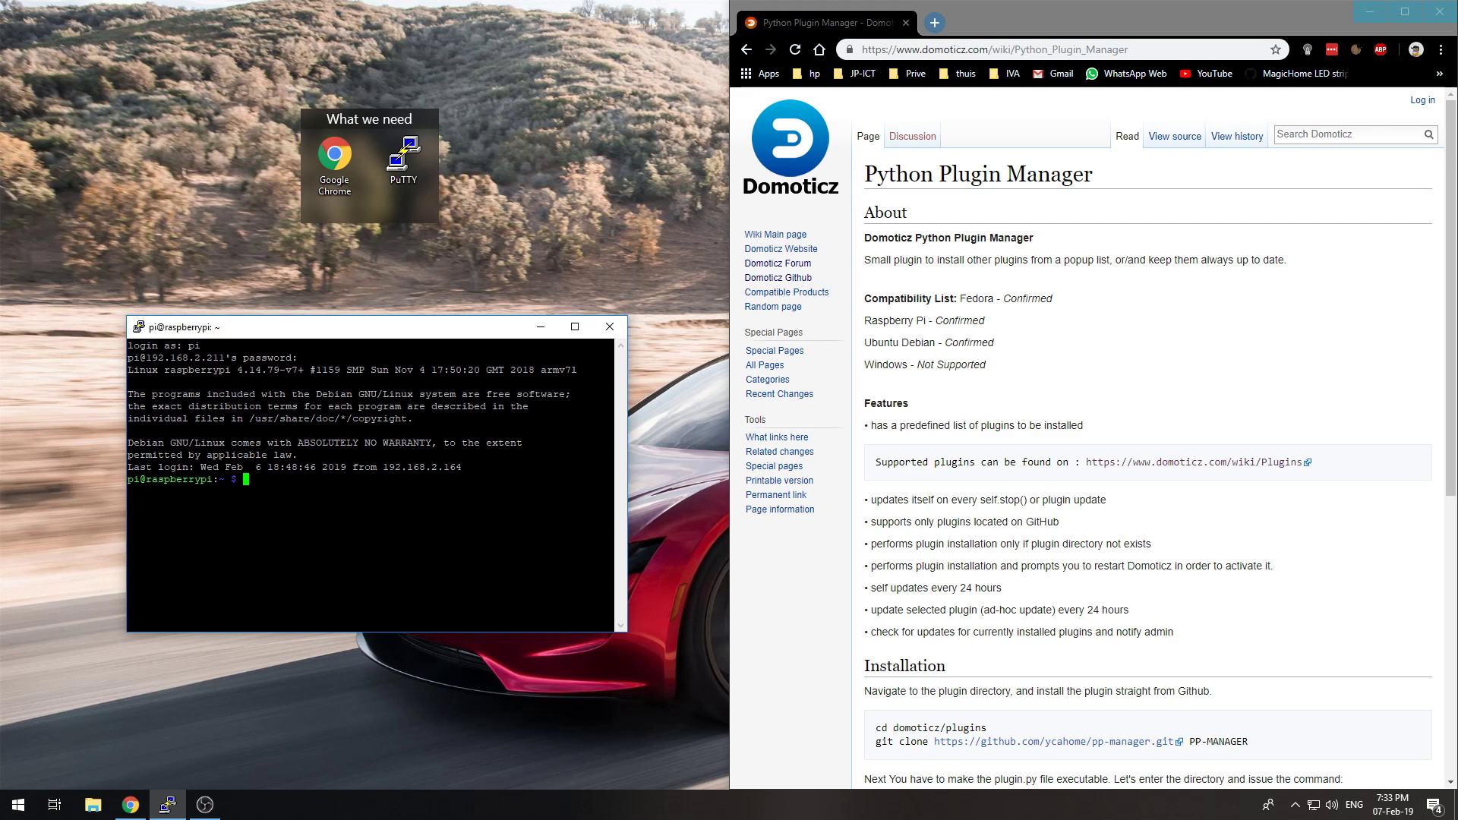
{"action": "left_click", "coordinate": [1098, 392]}
{"action": "left_click", "coordinate": [1140, 48]}
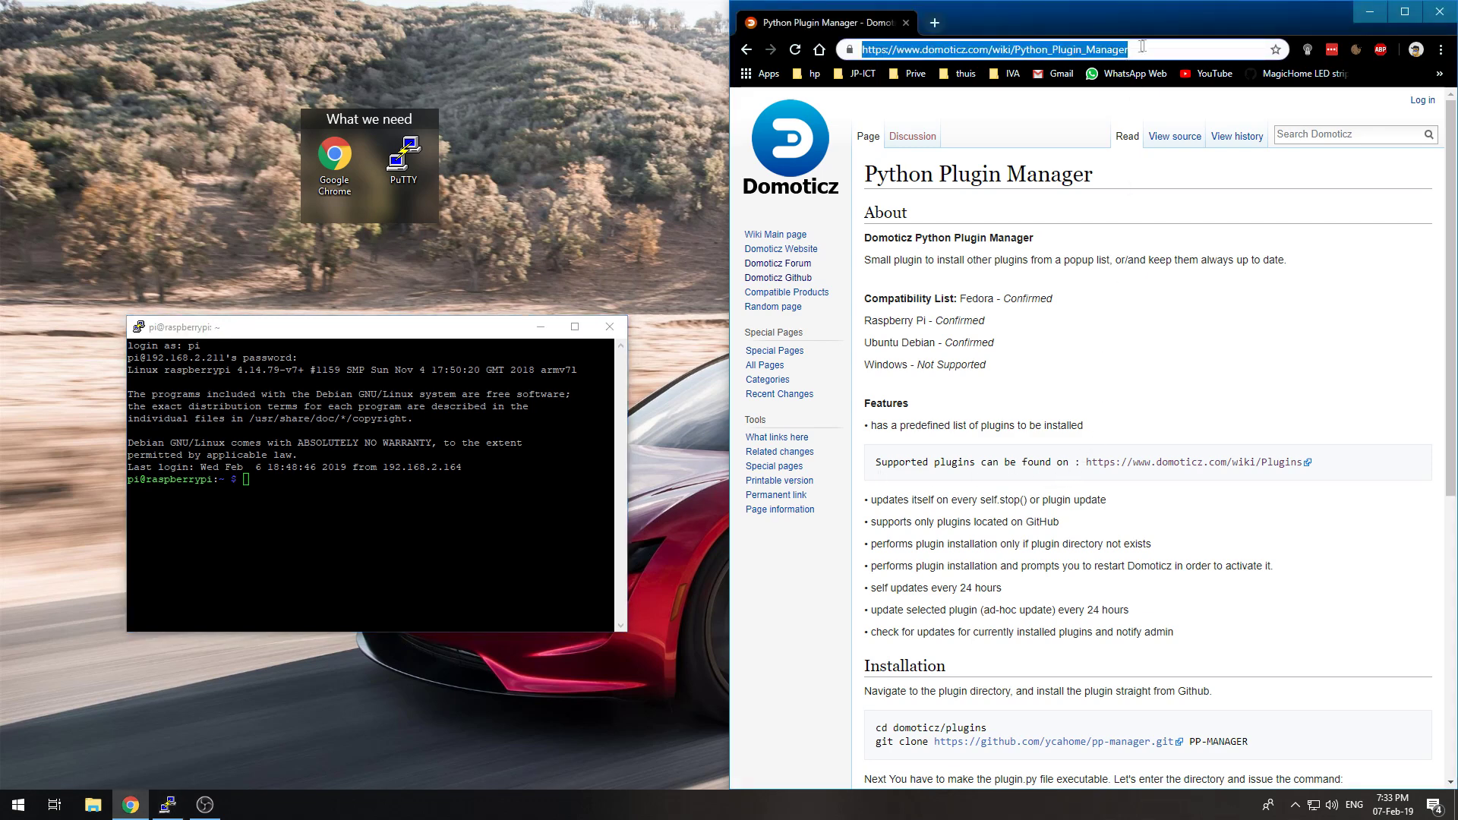
{"action": "left_click", "coordinate": [1033, 340]}
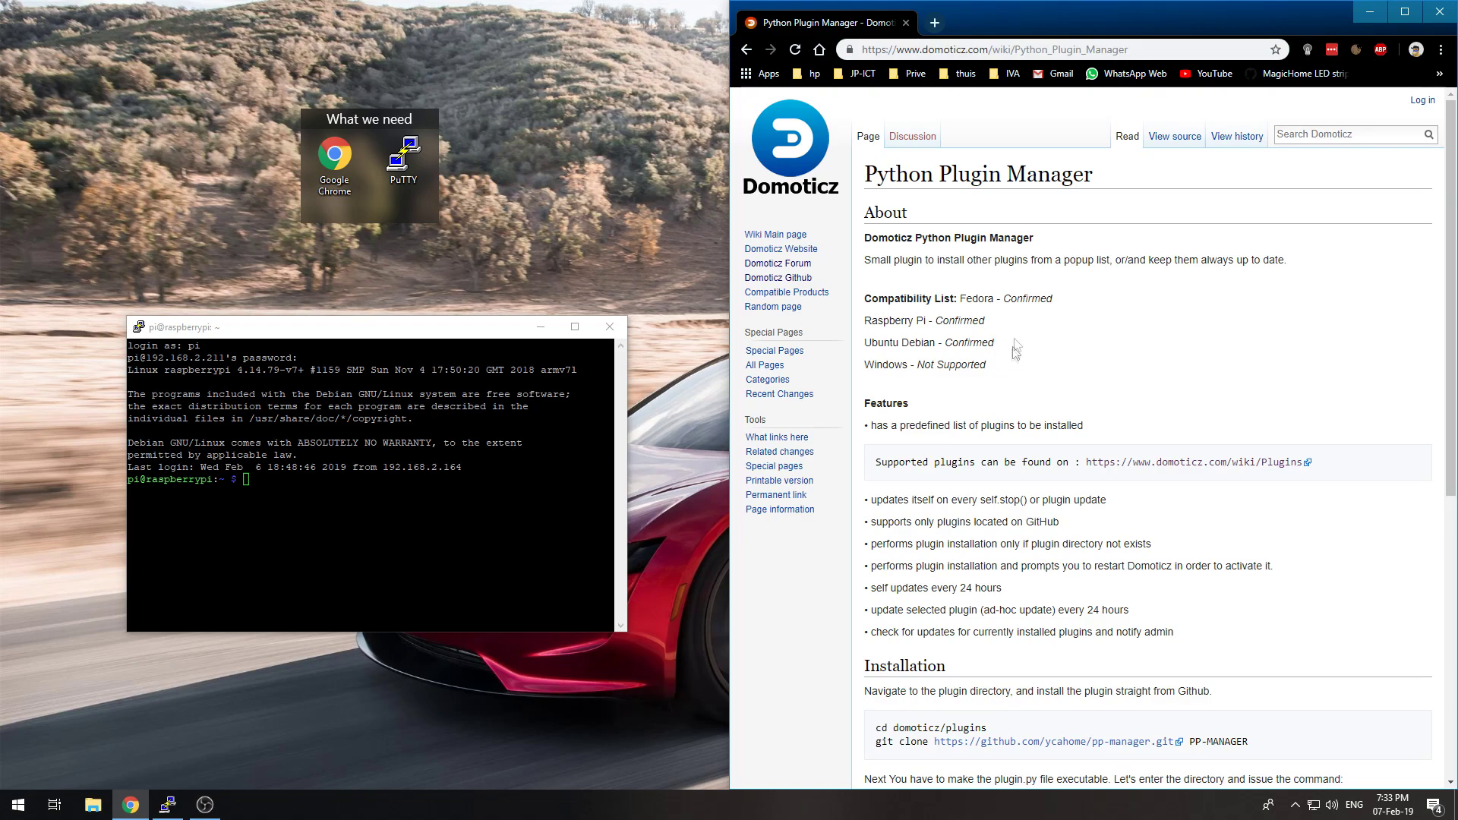
{"action": "scroll", "coordinate": [1015, 349], "scroll_direction": "down", "scroll_amount": 4}
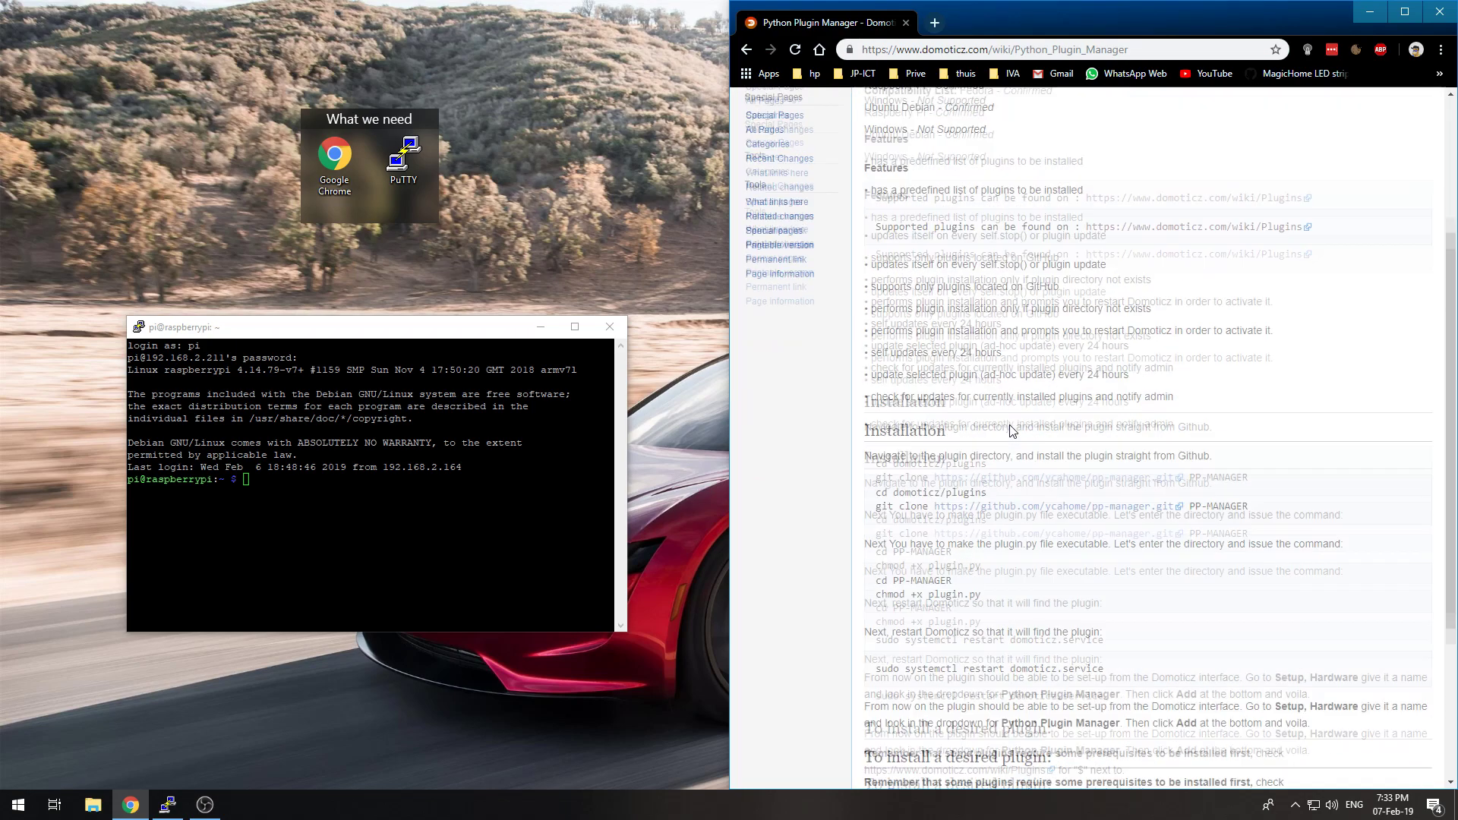
{"action": "scroll", "coordinate": [1013, 431], "scroll_direction": "up", "scroll_amount": 1}
Look over the wiki's supported Plugins list page, then close it.
{"action": "middle_click", "coordinate": [1139, 310]}
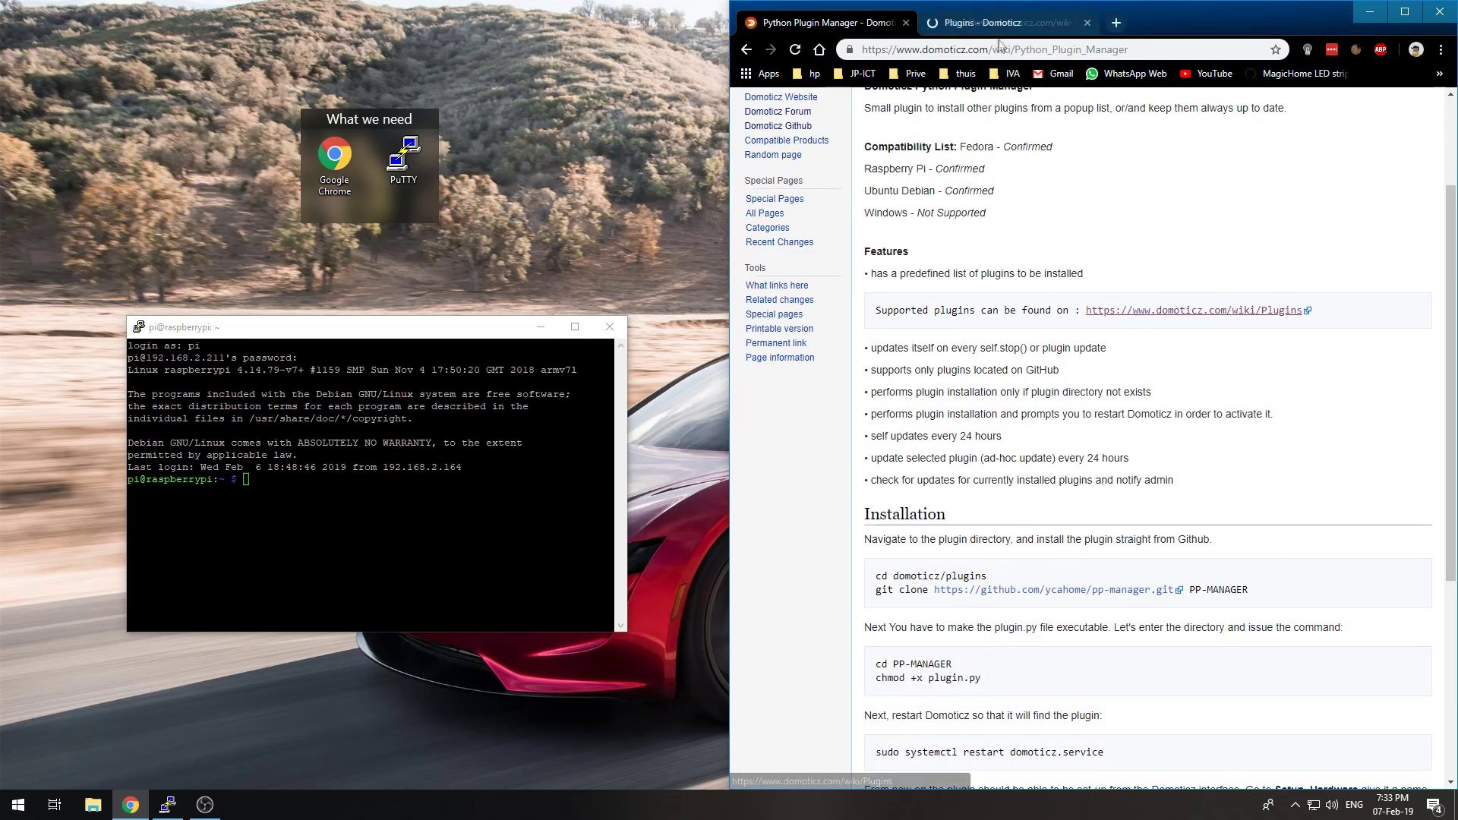
{"action": "left_click", "coordinate": [1001, 23]}
{"action": "scroll", "coordinate": [1033, 397], "scroll_direction": "down", "scroll_amount": 10}
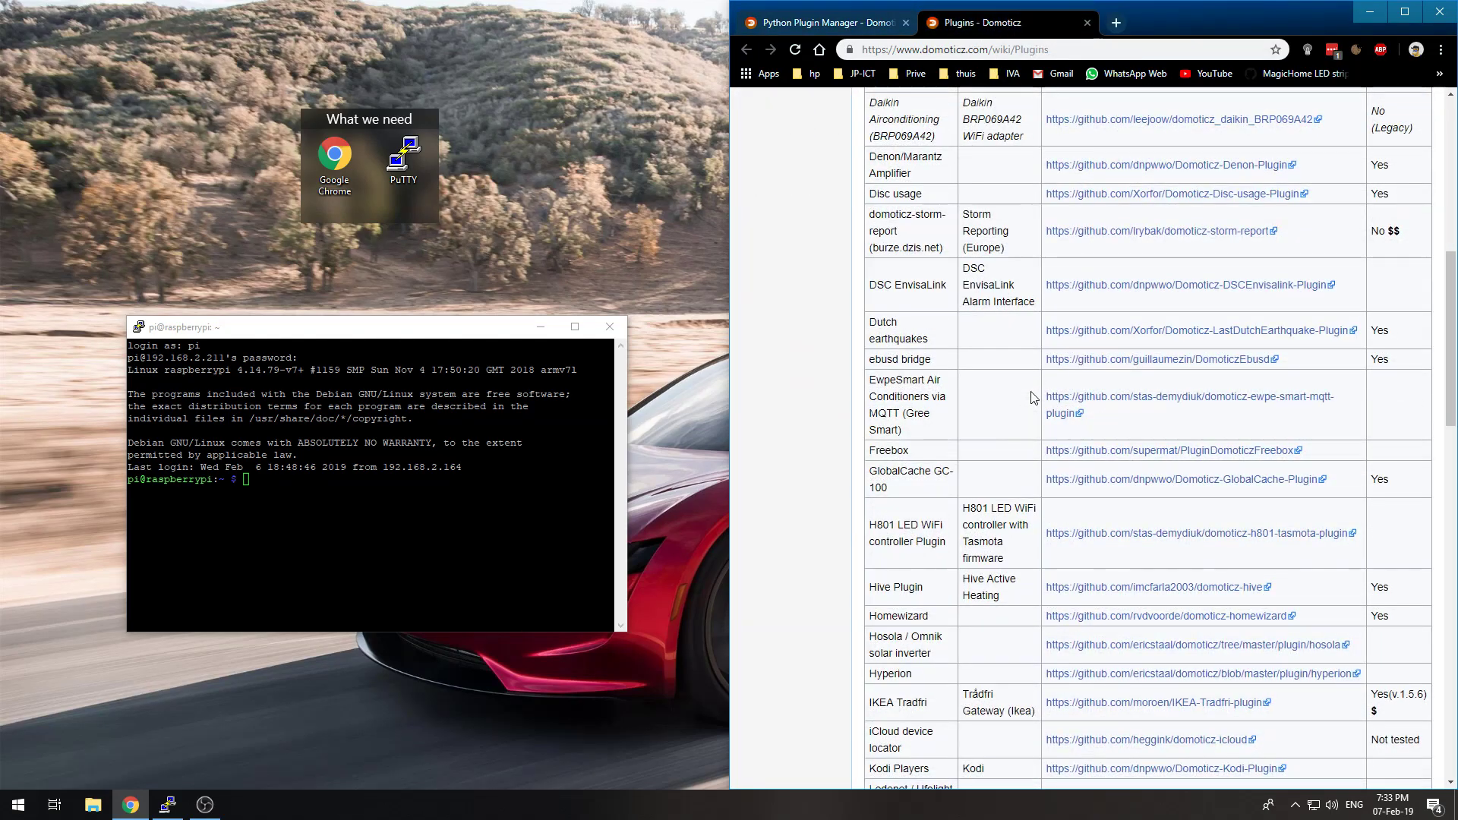
{"action": "scroll", "coordinate": [1033, 397], "scroll_direction": "down", "scroll_amount": 15}
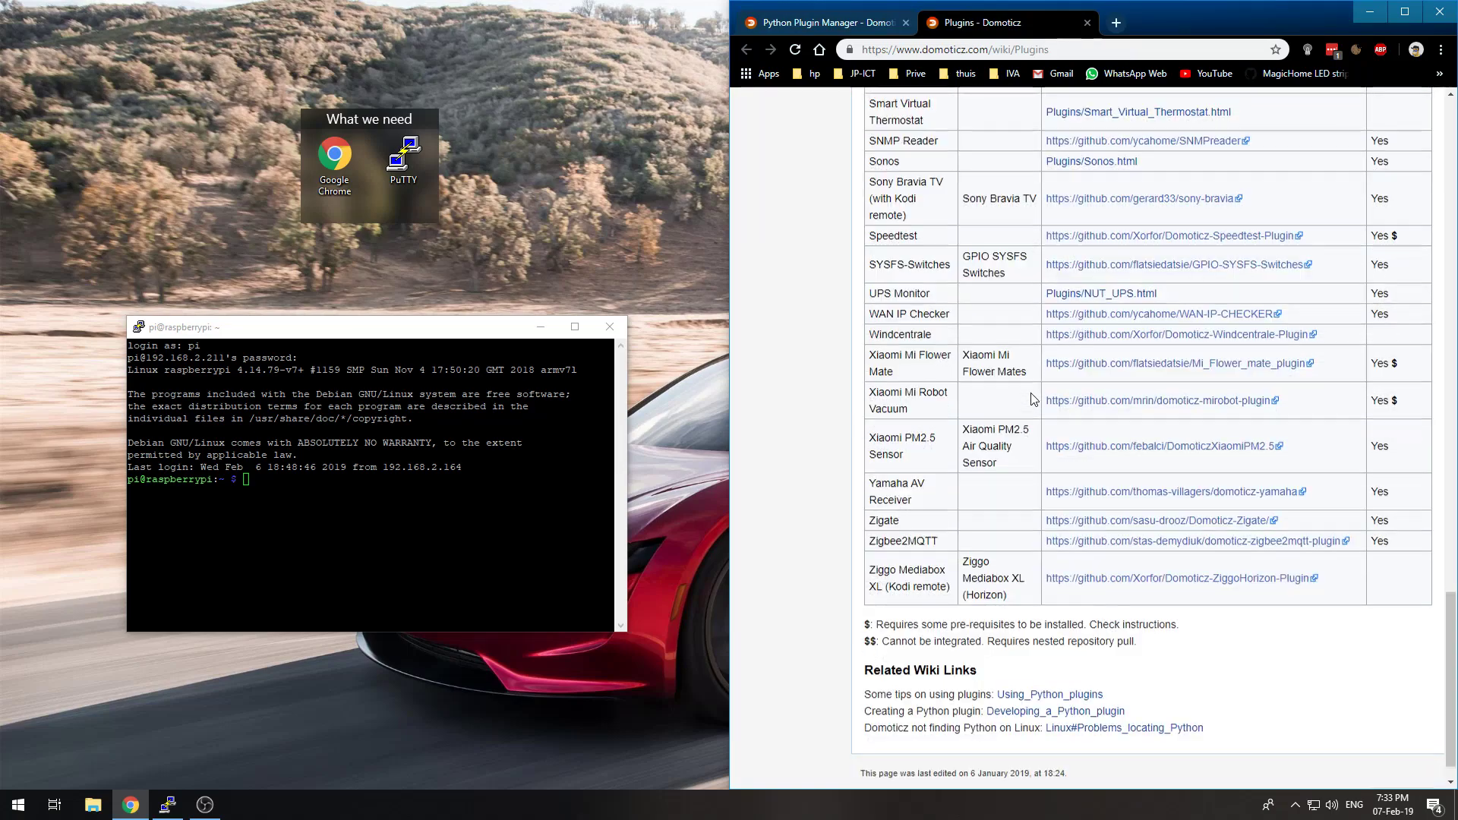
{"action": "scroll", "coordinate": [1033, 397], "scroll_direction": "up", "scroll_amount": 20}
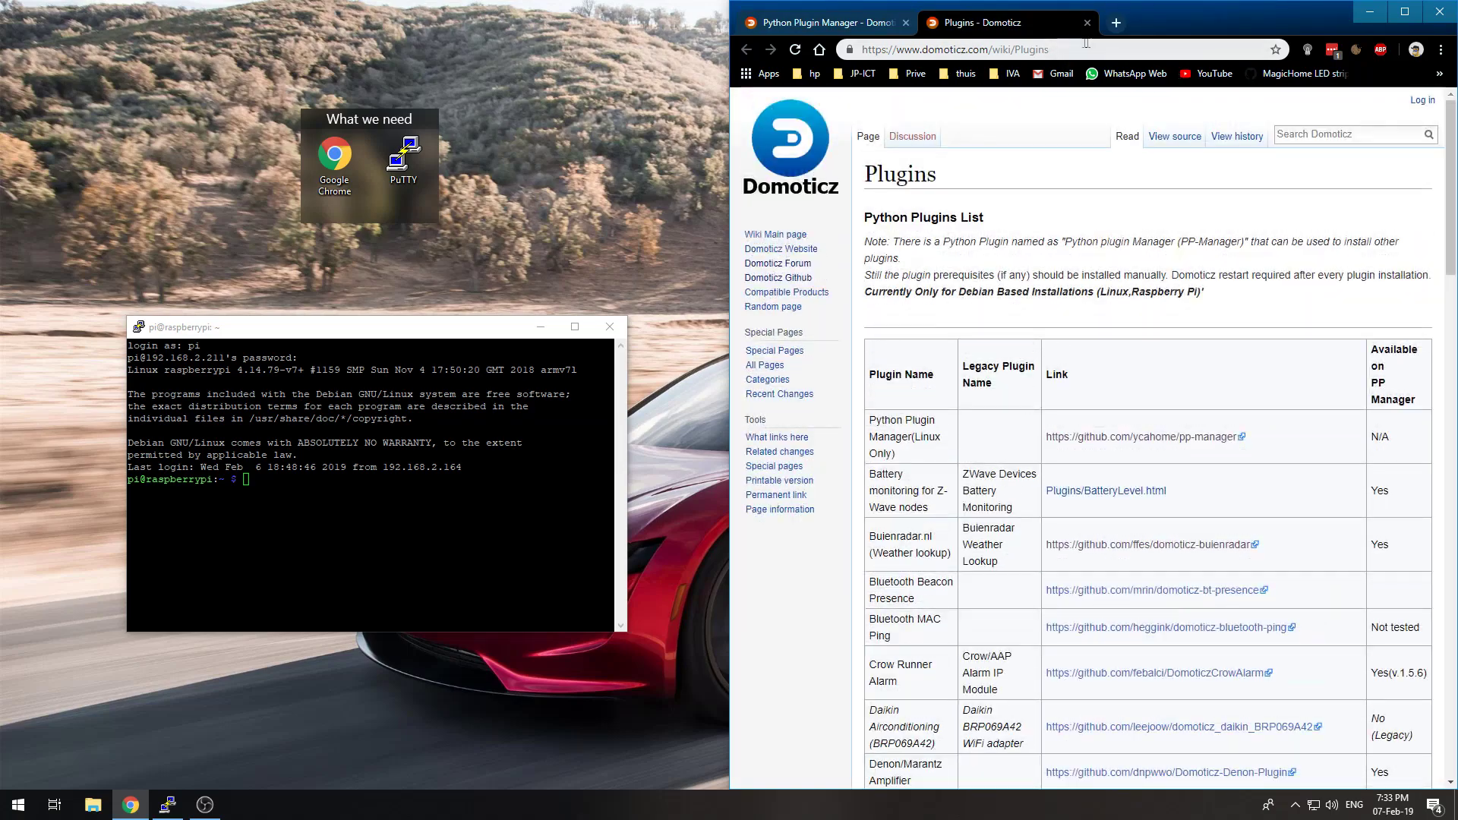
{"action": "left_click", "coordinate": [1088, 23]}
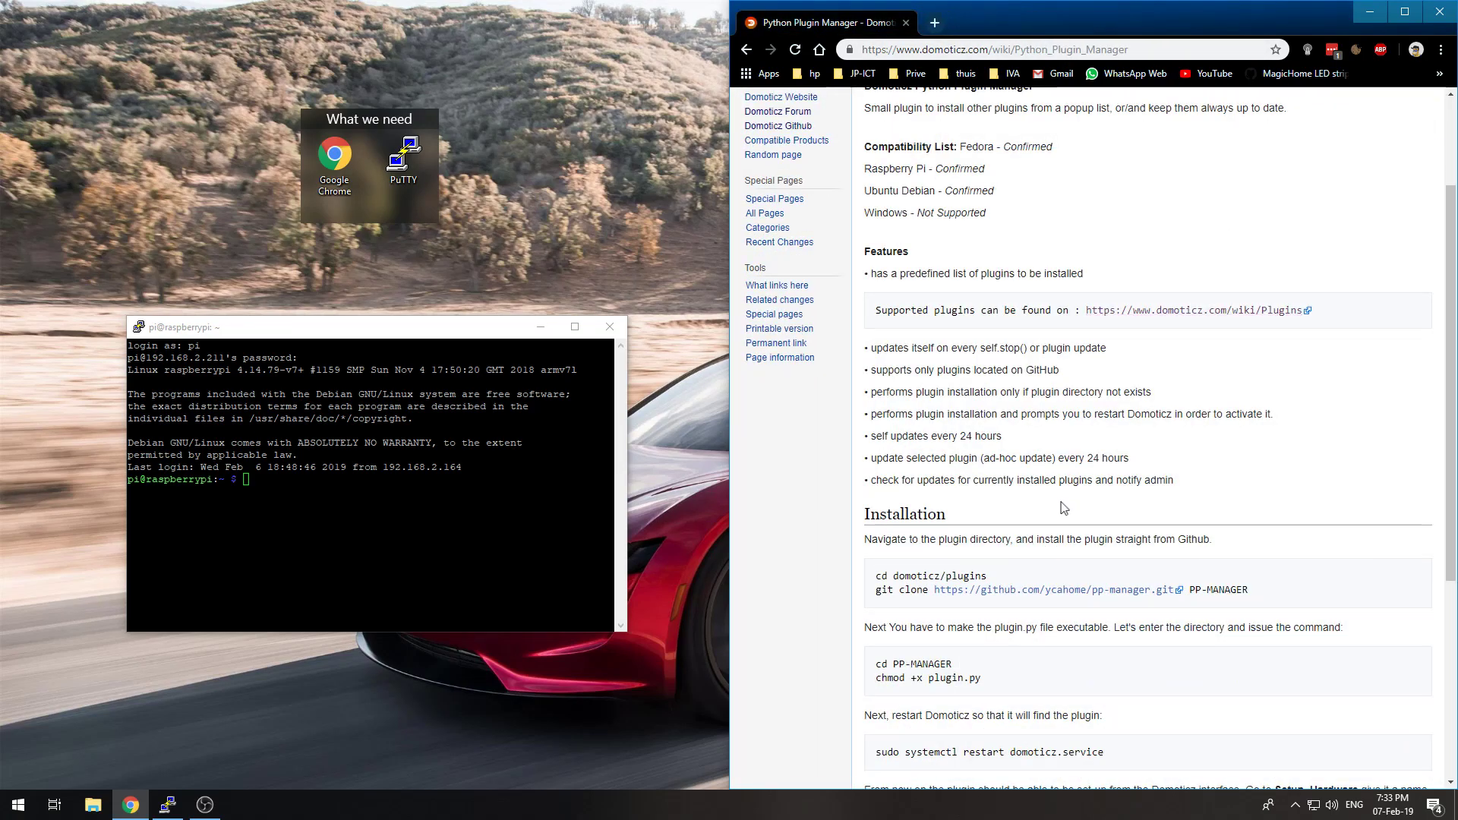
{"action": "scroll", "coordinate": [1041, 471], "scroll_direction": "down", "scroll_amount": 2}
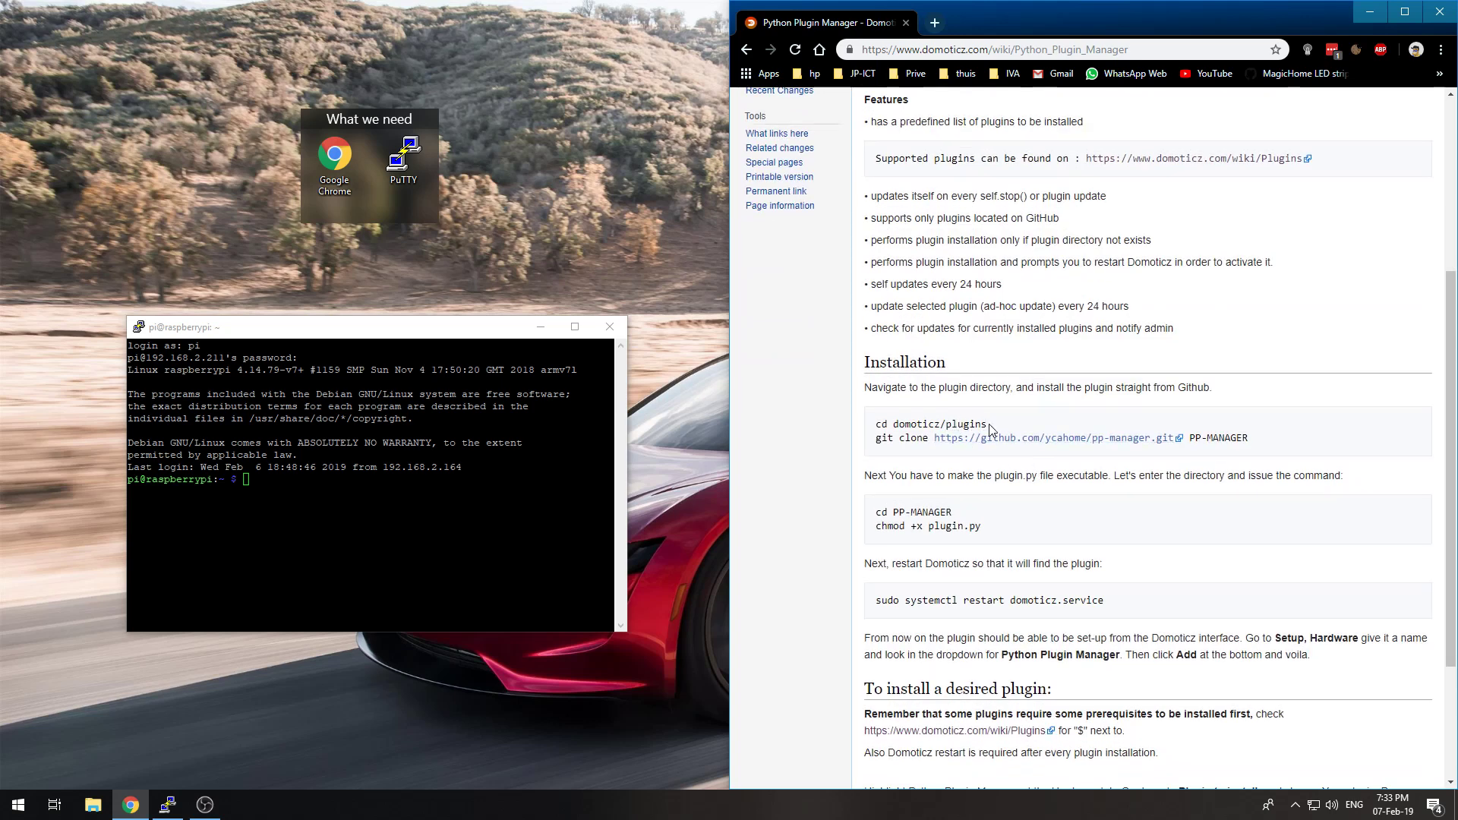
Run cd domoticz/plugins in PuTTY to enter the plugins folder.
{"action": "left_click_drag", "start_coordinate": [989, 425], "coordinate": [881, 424]}
{"action": "right_click", "coordinate": [425, 516]}
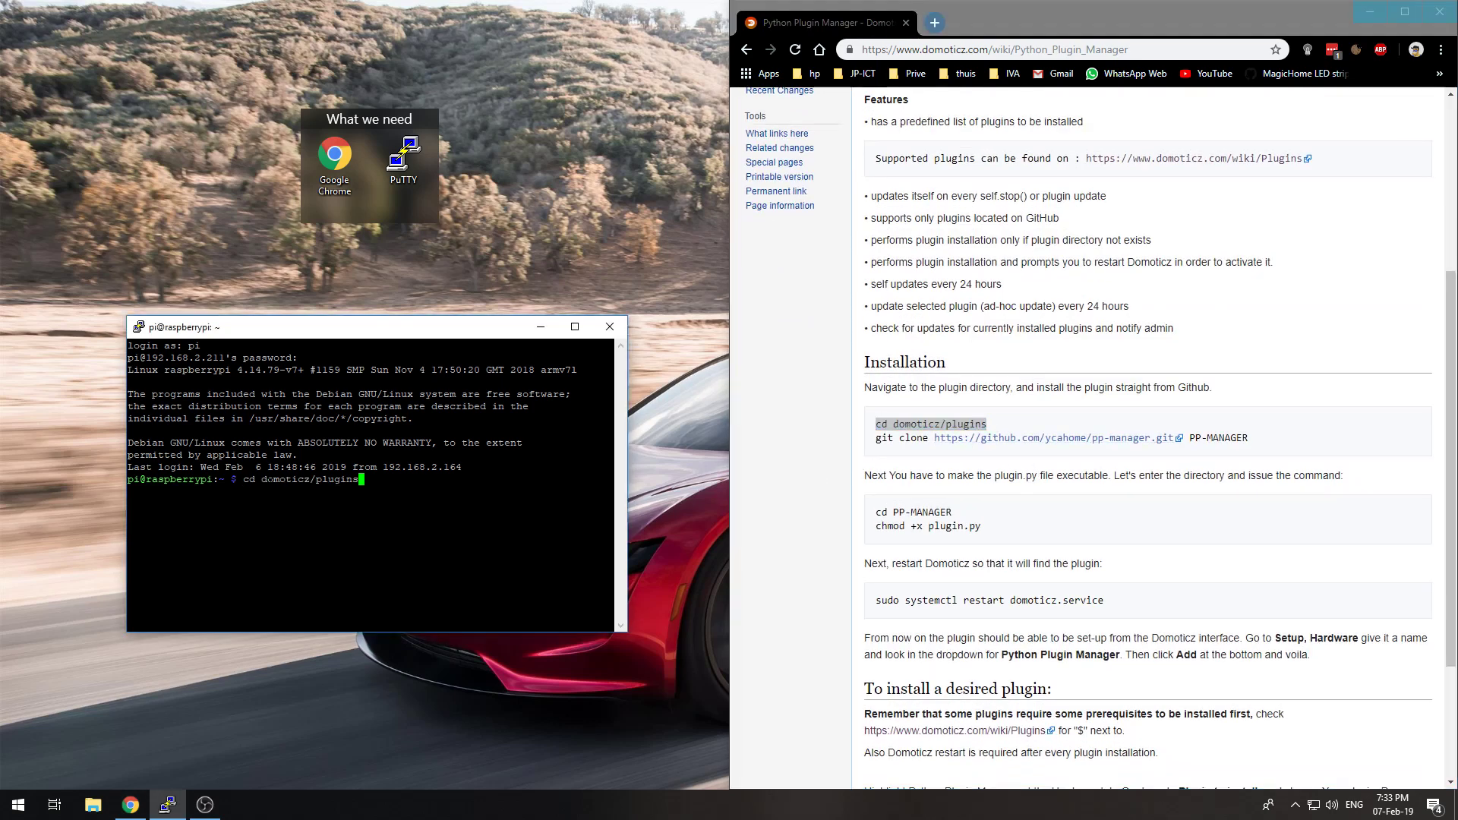
{"action": "key", "text": "Return"}
Look over the pp-manager GitHub repository page linked from the wiki.
{"action": "left_click", "coordinate": [1206, 455]}
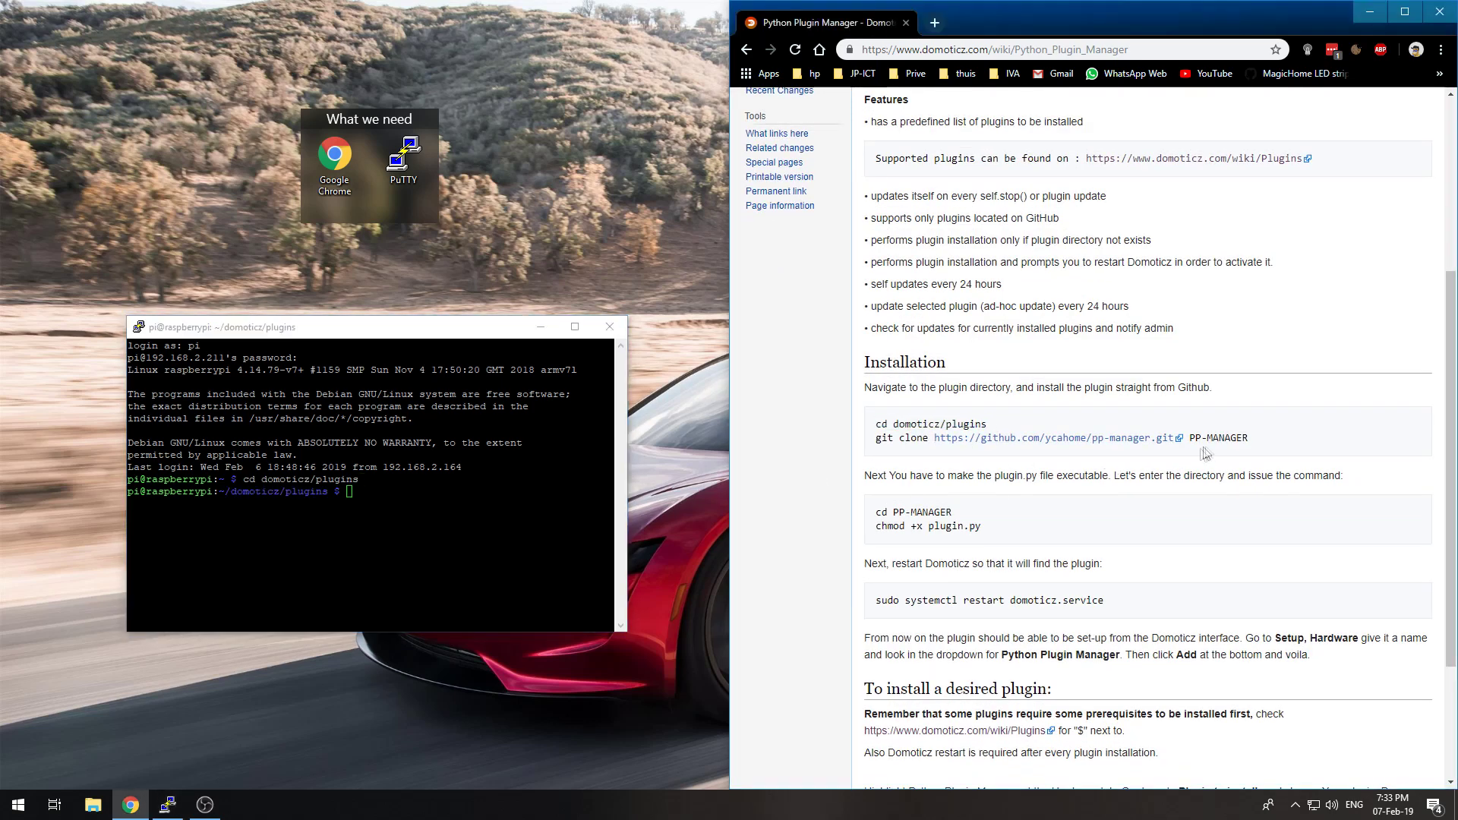
{"action": "left_click_drag", "start_coordinate": [1252, 439], "coordinate": [877, 442]}
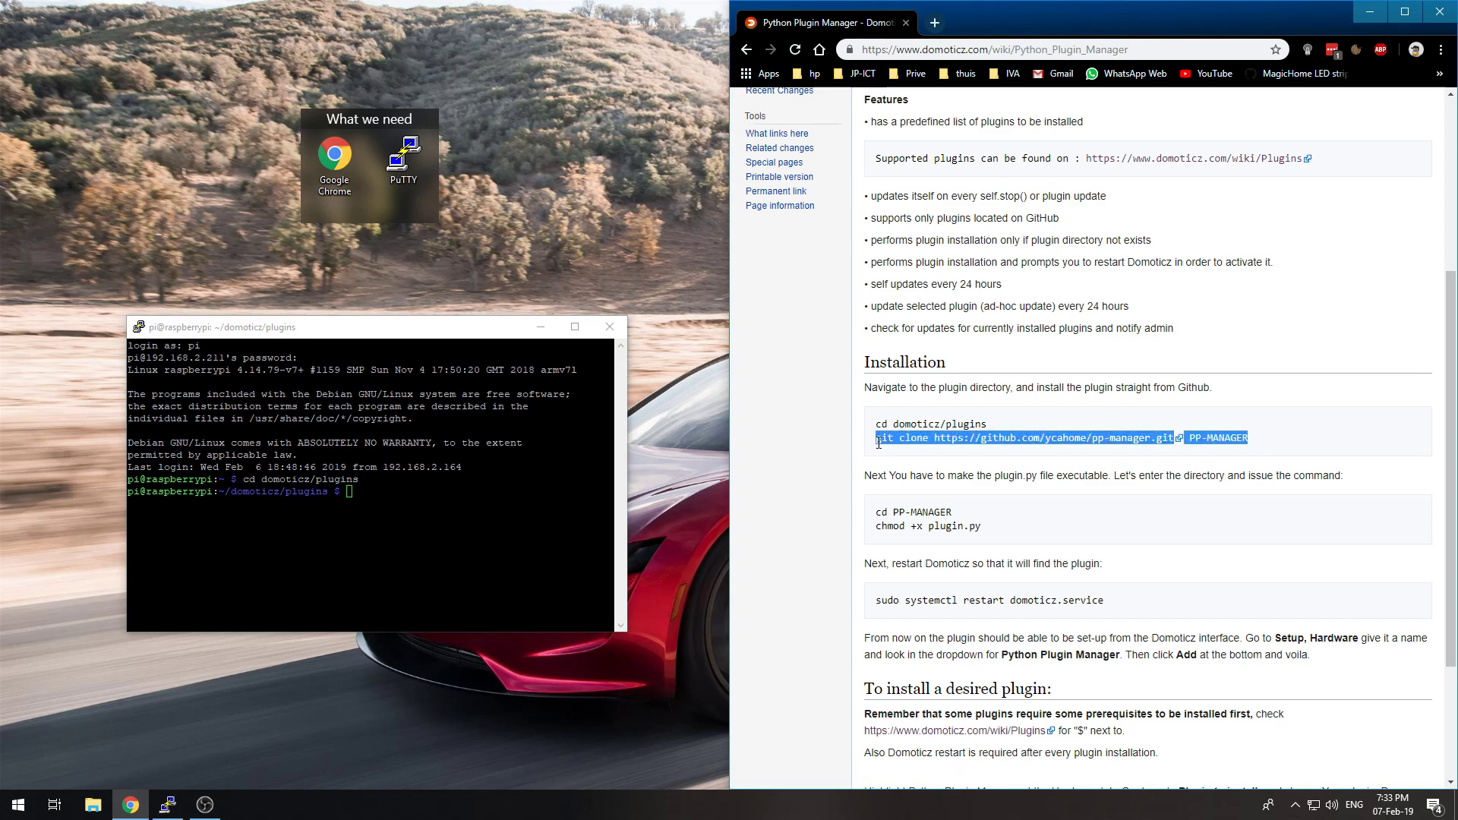
{"action": "left_click", "coordinate": [1071, 447]}
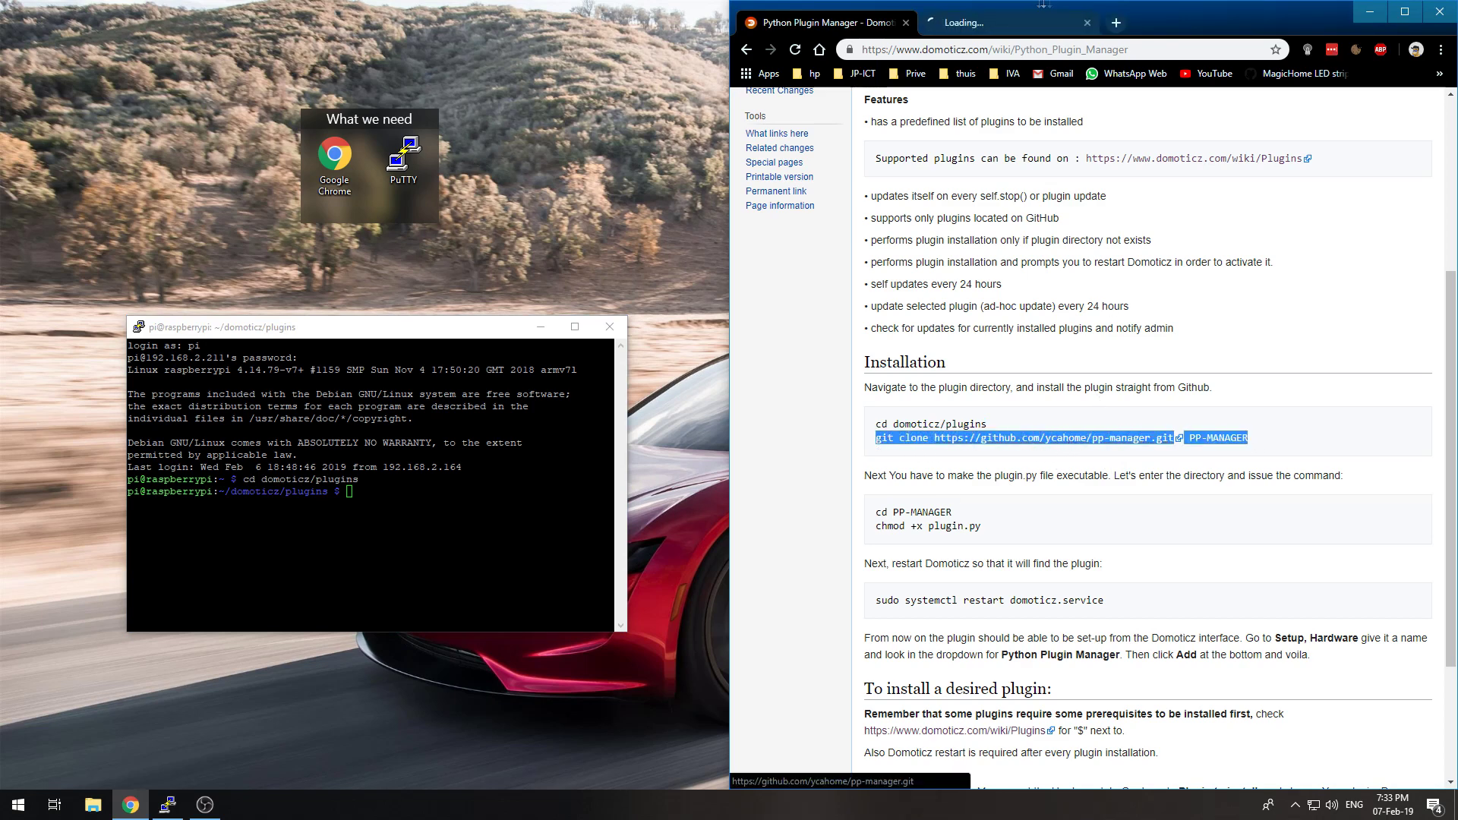
{"action": "left_click", "coordinate": [995, 30]}
{"action": "scroll", "coordinate": [1093, 436], "scroll_direction": "down", "scroll_amount": 8}
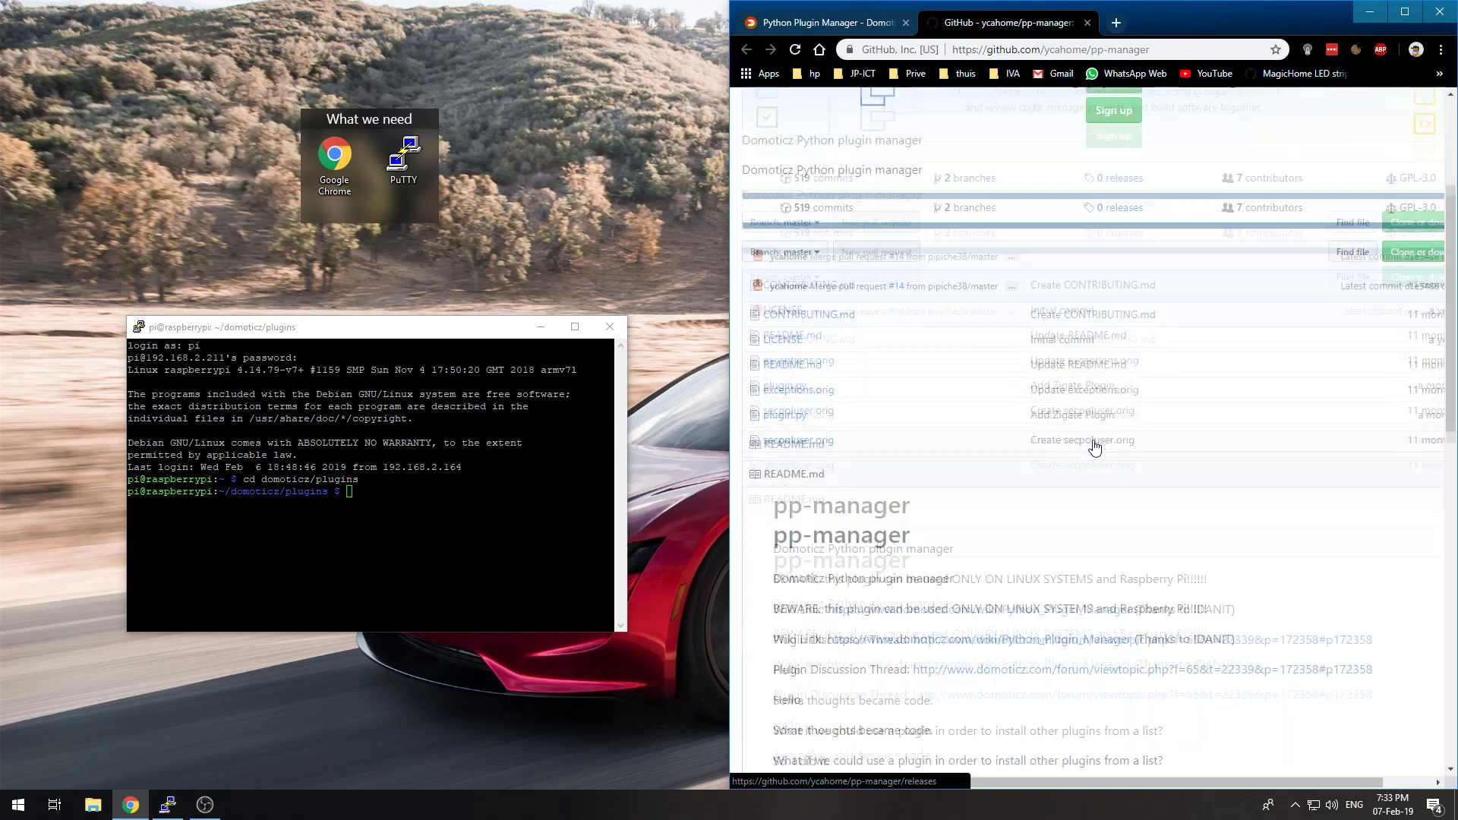
{"action": "scroll", "coordinate": [1096, 447], "scroll_direction": "down", "scroll_amount": 8}
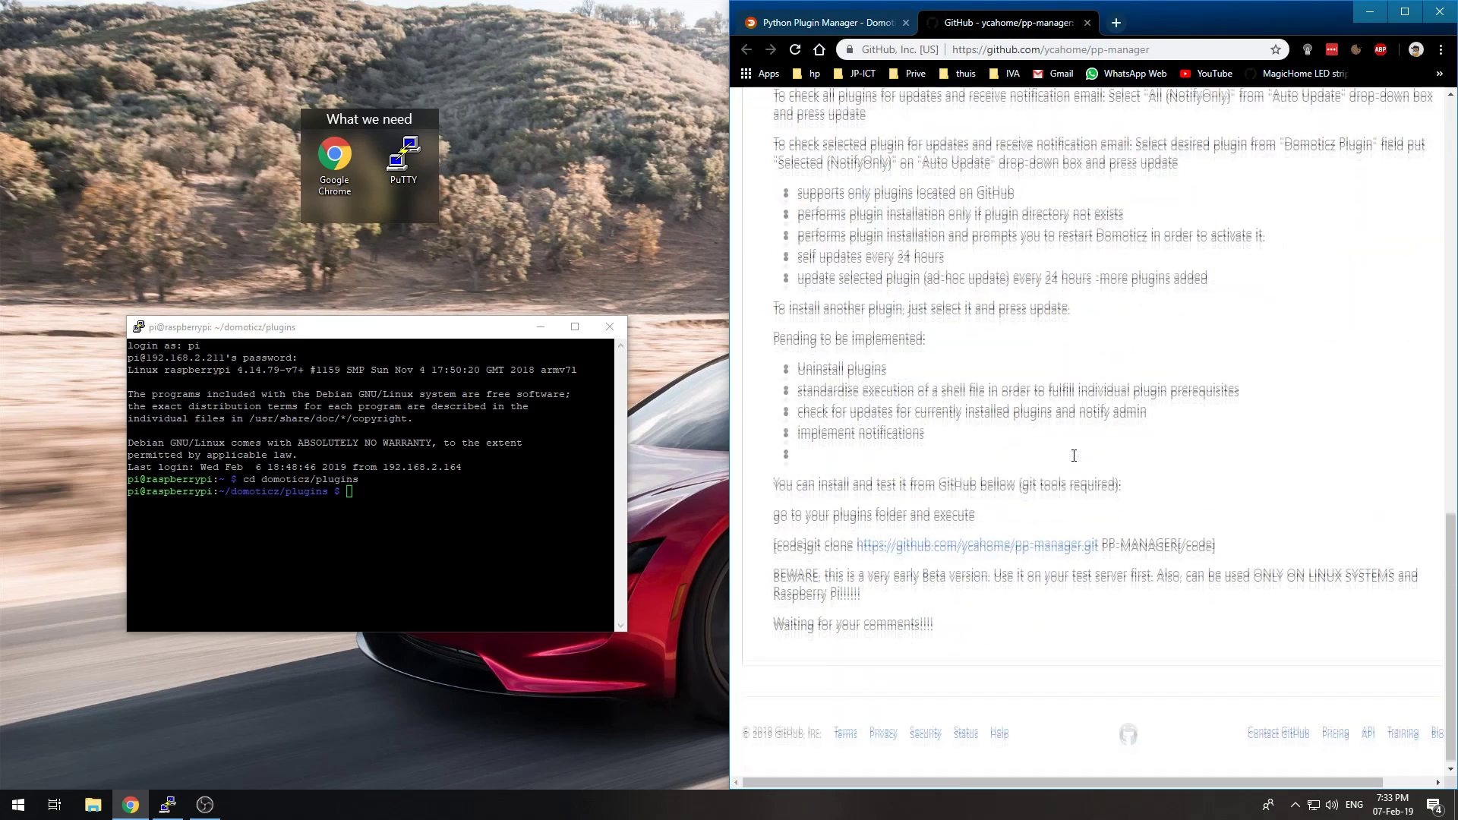
{"action": "scroll", "coordinate": [917, 118], "scroll_direction": "up", "scroll_amount": 9}
{"action": "left_click", "coordinate": [831, 30]}
Run the wiki's git clone line to clone pp-manager.git into PP-MANAGER.
{"action": "left_click", "coordinate": [960, 433]}
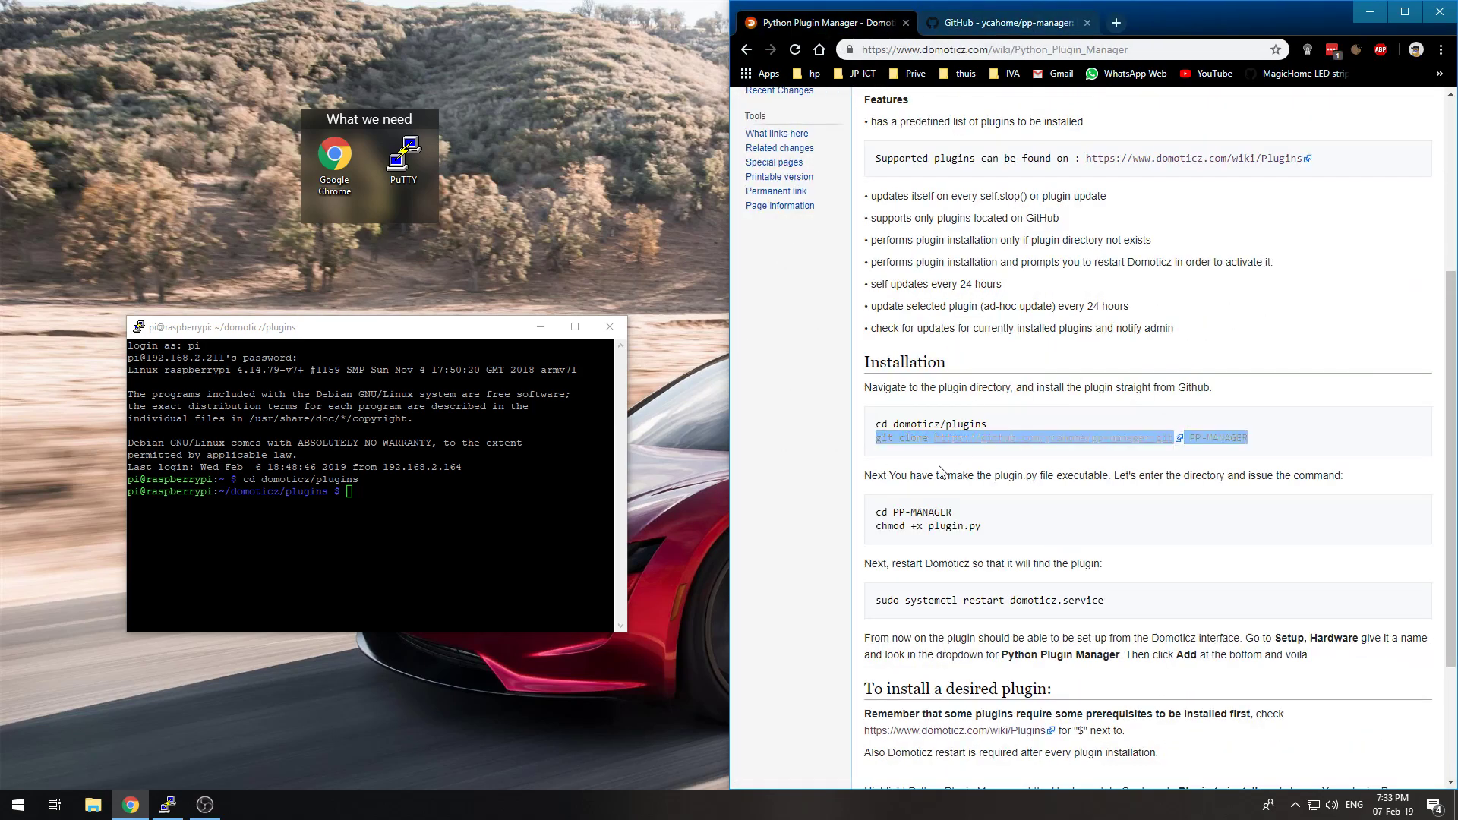
{"action": "key", "text": "alt+Tab"}
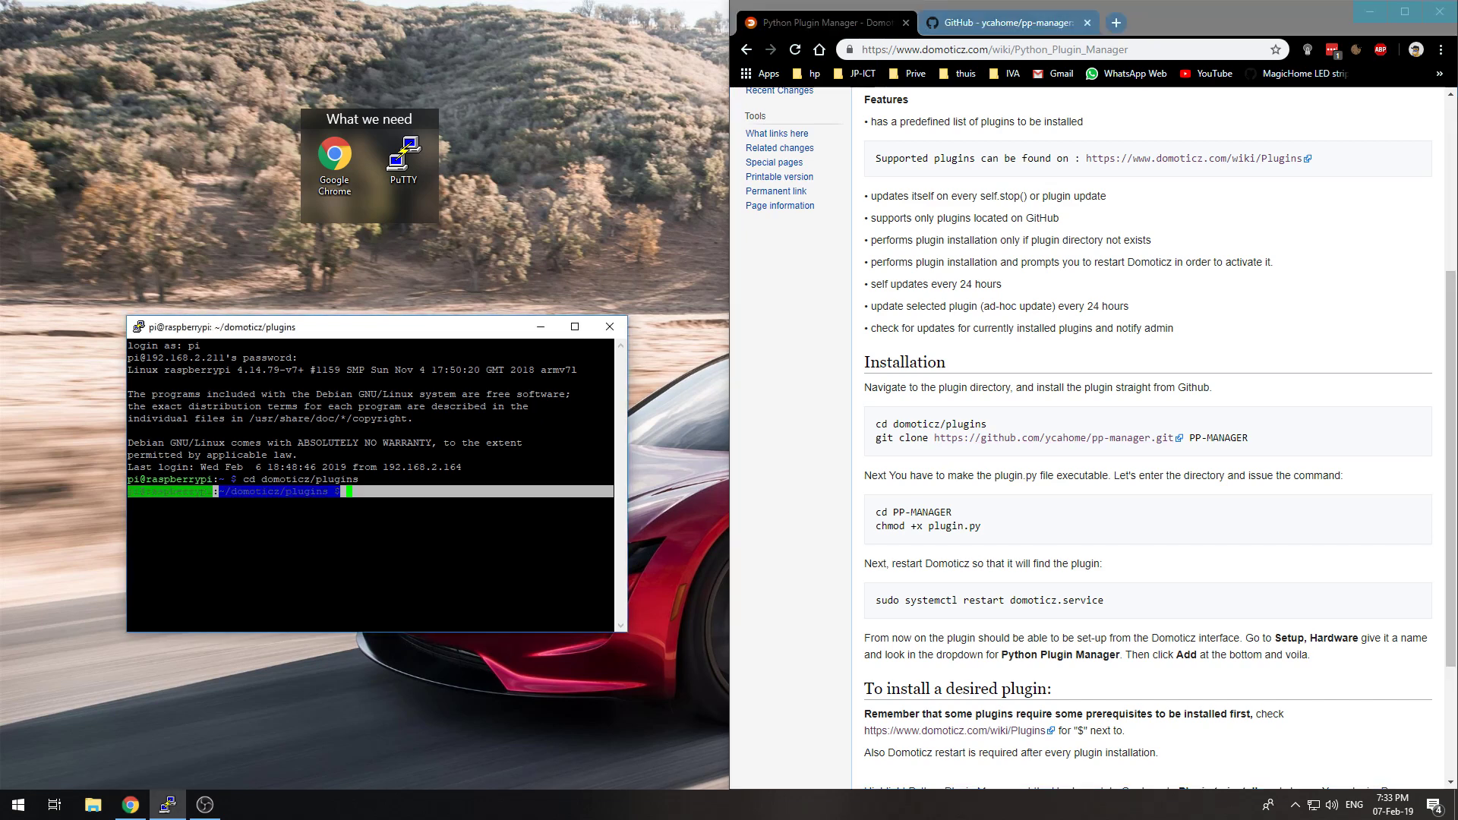
{"action": "left_click", "coordinate": [946, 462]}
{"action": "left_click_drag", "start_coordinate": [869, 440], "coordinate": [1261, 446]}
{"action": "right_click", "coordinate": [1109, 437]}
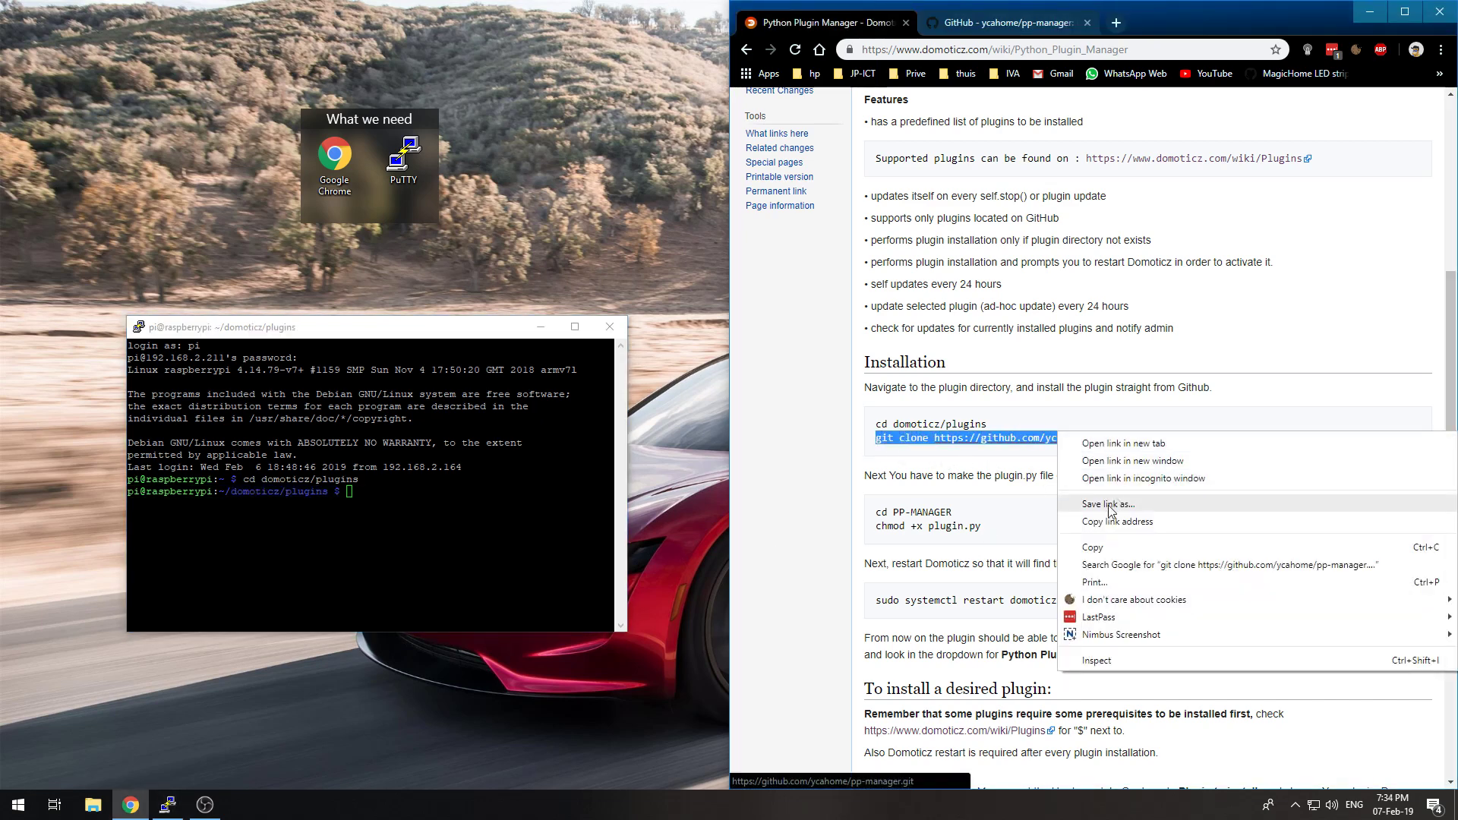
{"action": "right_click", "coordinate": [918, 438]}
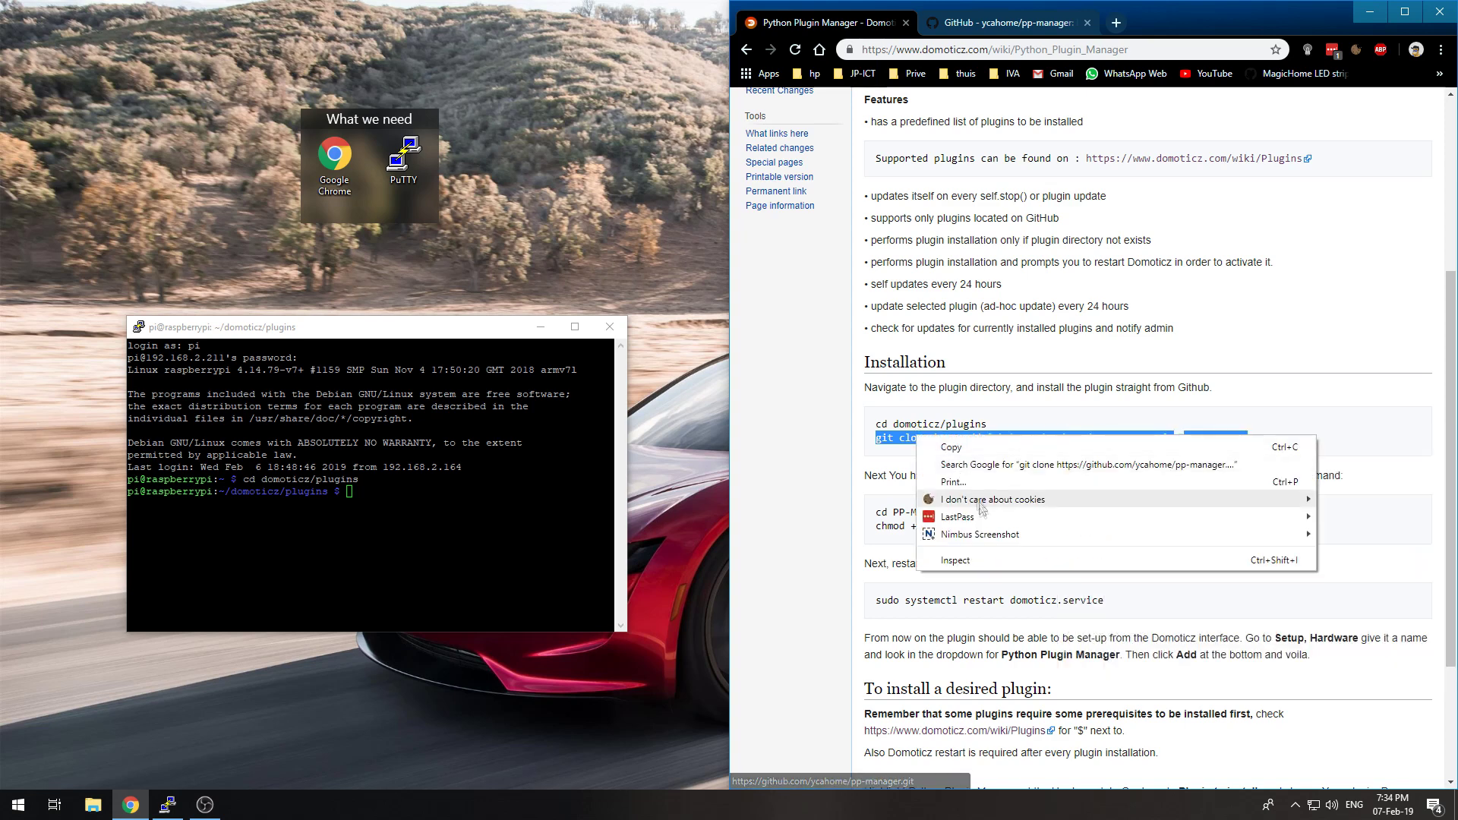
{"action": "left_click", "coordinate": [952, 447]}
{"action": "right_click", "coordinate": [402, 497]}
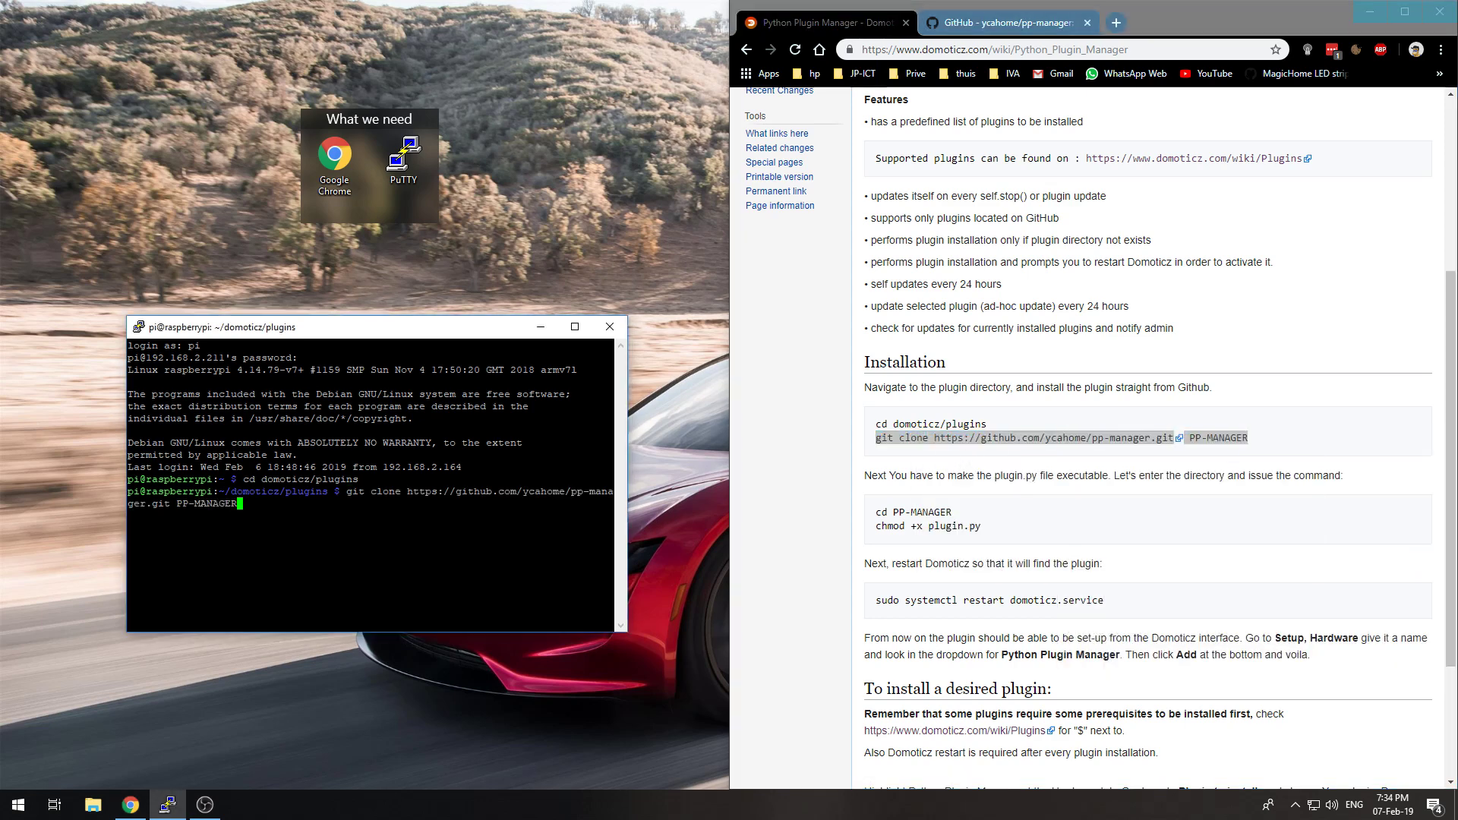
{"action": "key", "text": "Return"}
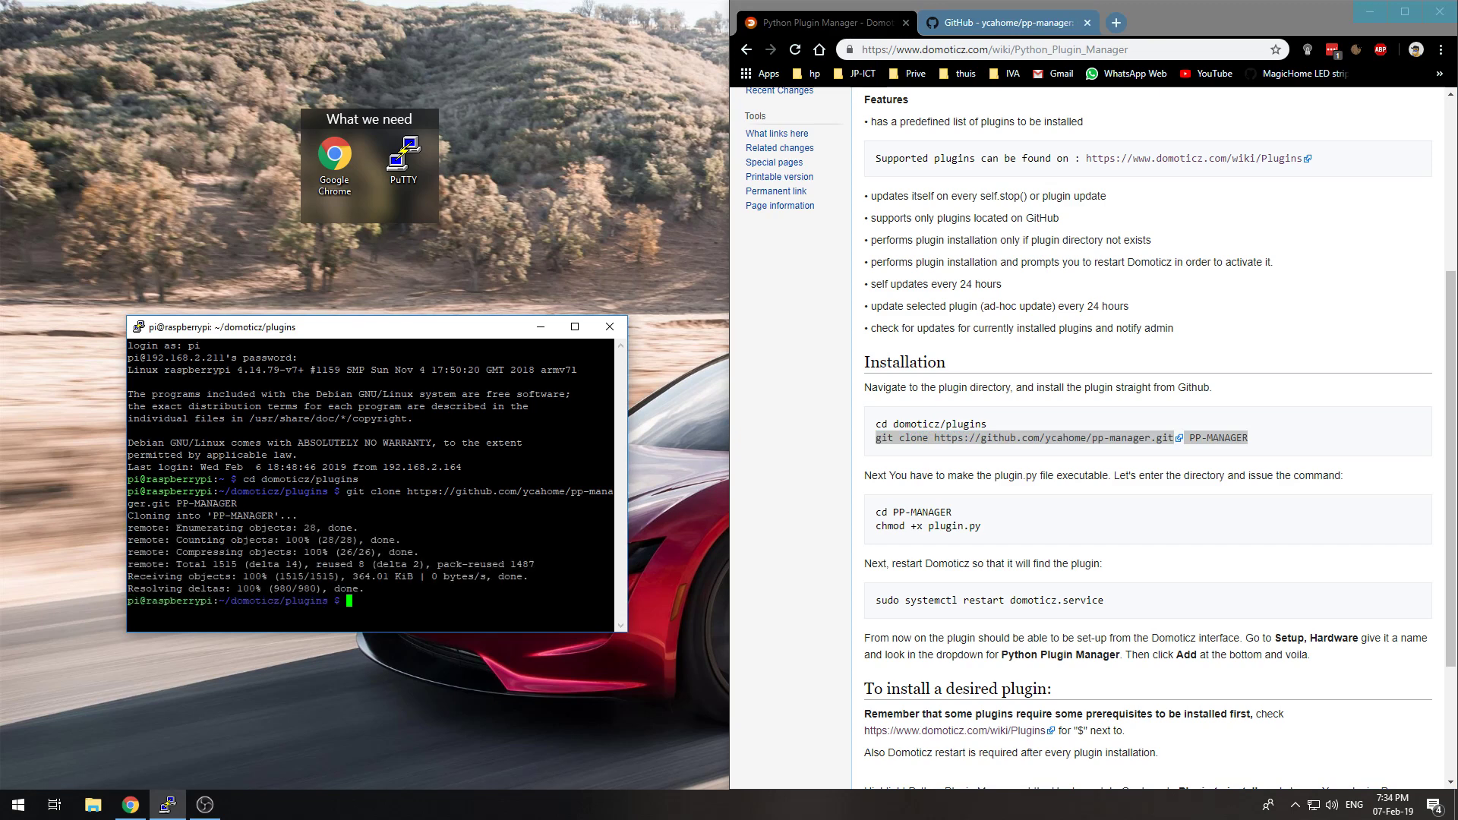
{"action": "left_click_drag", "start_coordinate": [984, 525], "coordinate": [874, 512]}
{"action": "left_click", "coordinate": [885, 512]}
Enter the new folder by running cd PP-MANAGER in PuTTY.
{"action": "right_click", "coordinate": [942, 514]}
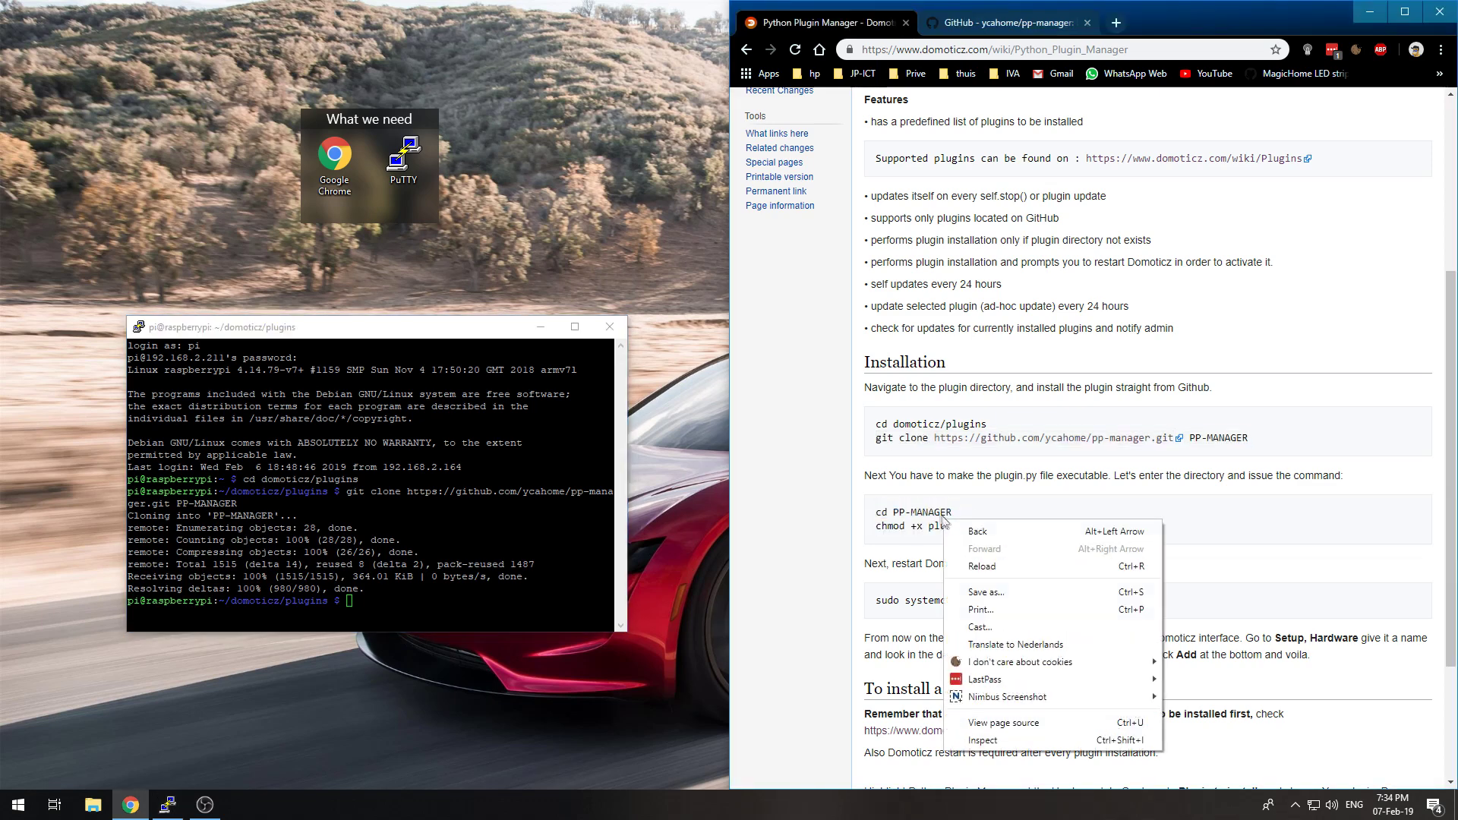
{"action": "left_click", "coordinate": [964, 525]}
{"action": "right_click", "coordinate": [891, 514]}
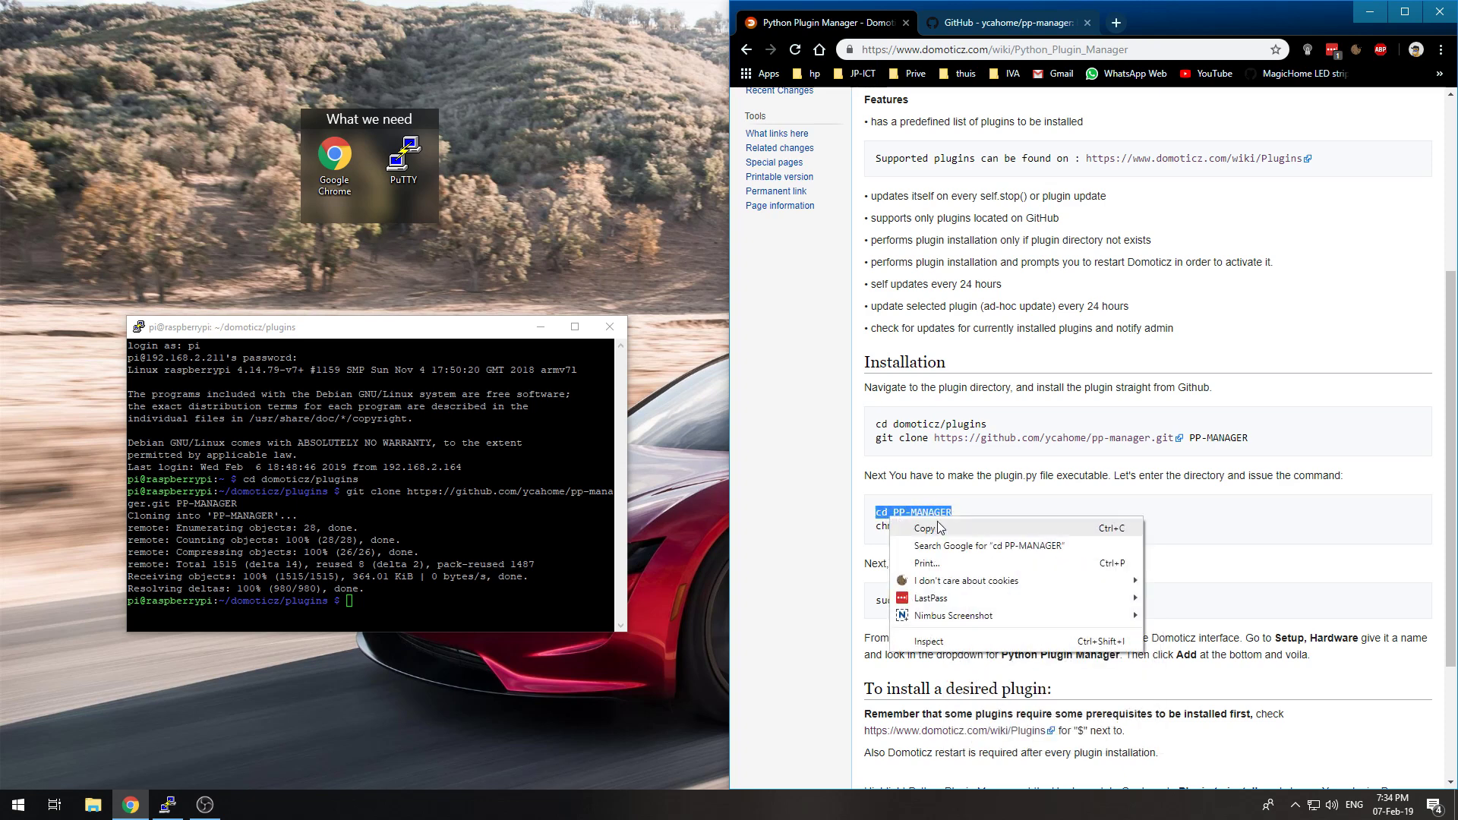
{"action": "left_click", "coordinate": [939, 526]}
{"action": "right_click", "coordinate": [471, 532]}
{"action": "key", "text": "Return"}
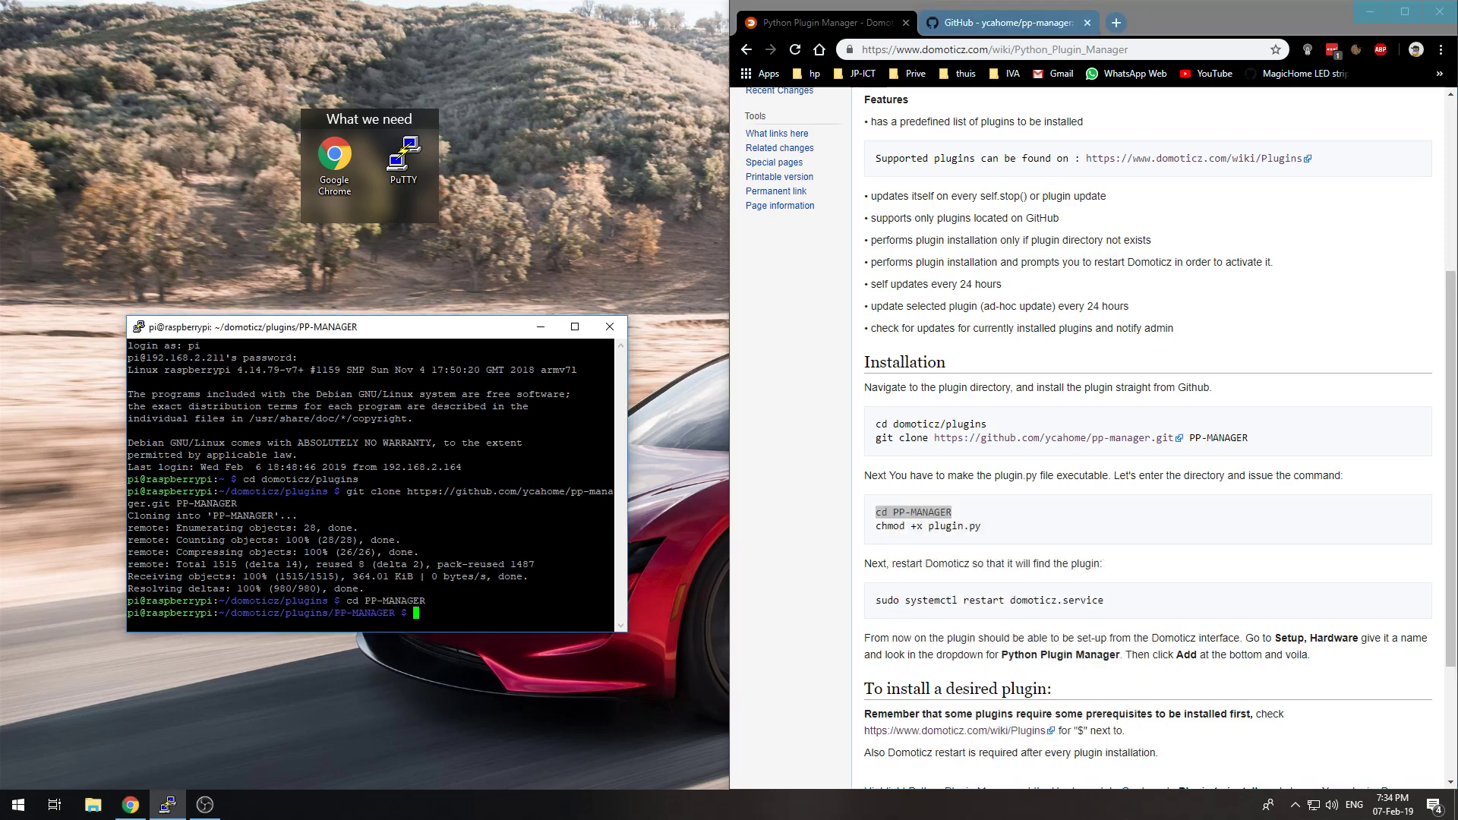
Run chmod +x plugin.py to make the plugin executable.
{"action": "left_click_drag", "start_coordinate": [983, 526], "coordinate": [884, 528]}
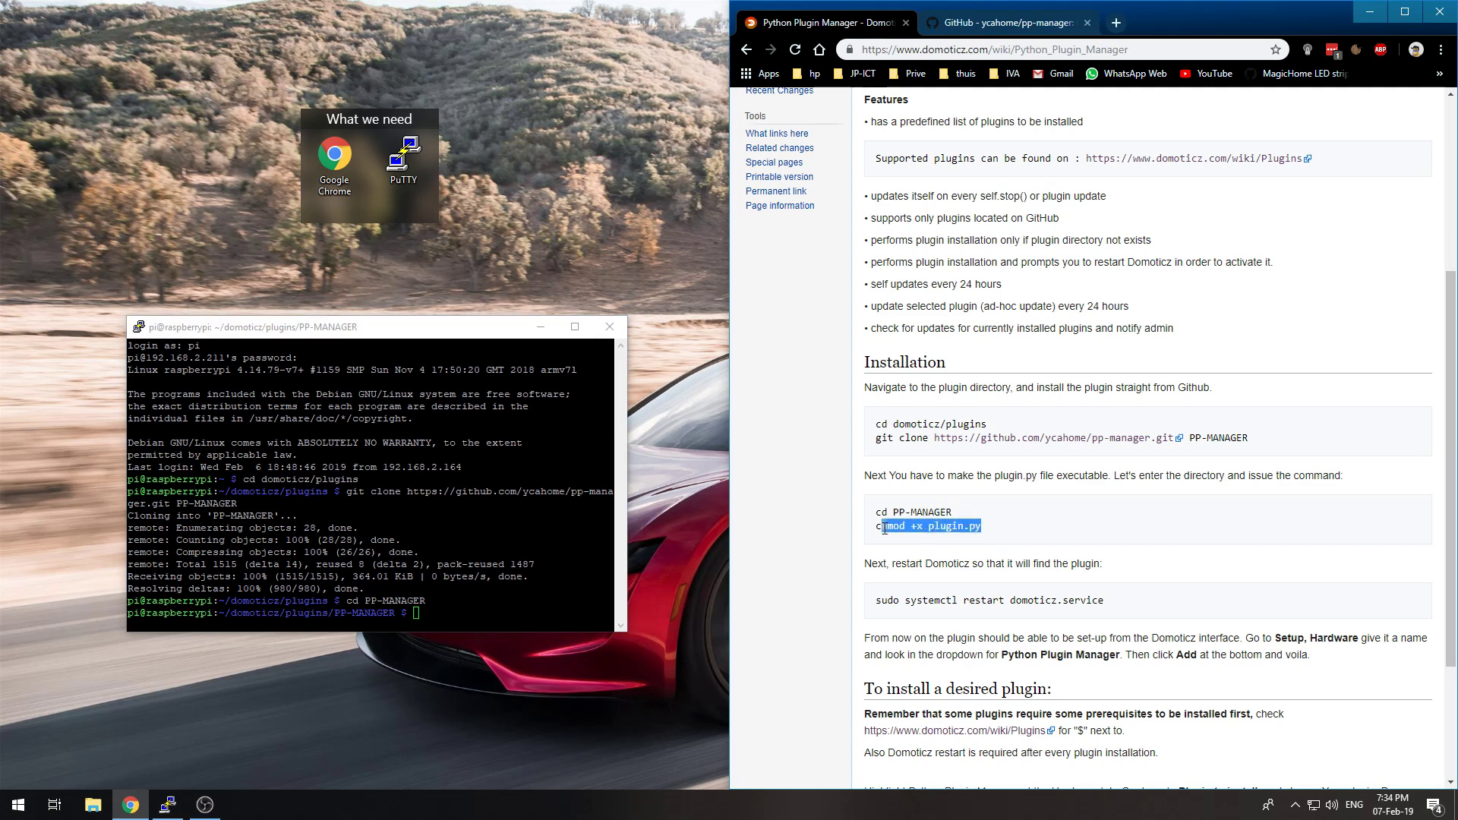
{"action": "right_click", "coordinate": [888, 526]}
{"action": "left_click", "coordinate": [911, 540]}
{"action": "right_click", "coordinate": [372, 577]}
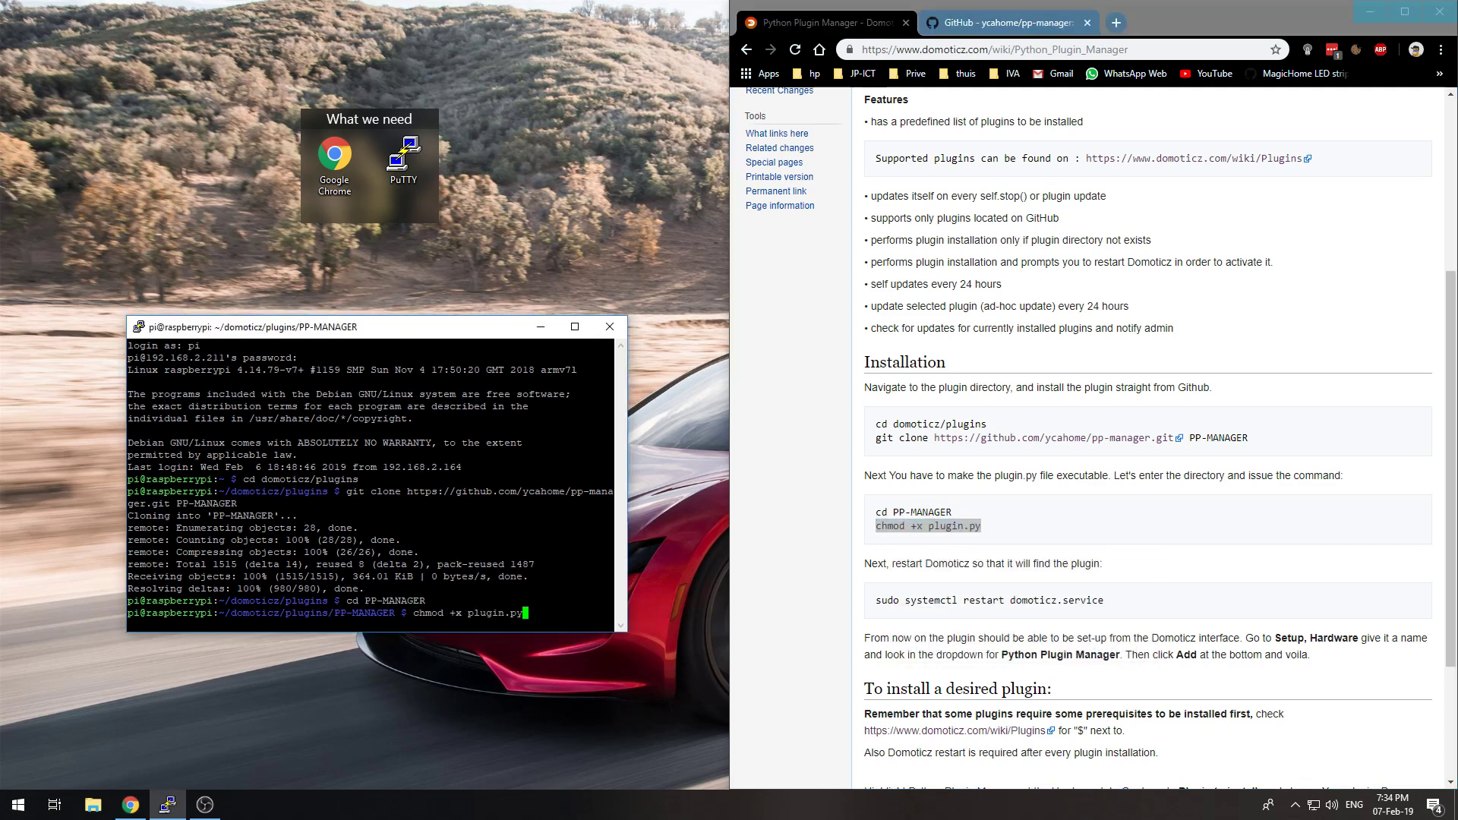
{"action": "key", "text": "Return"}
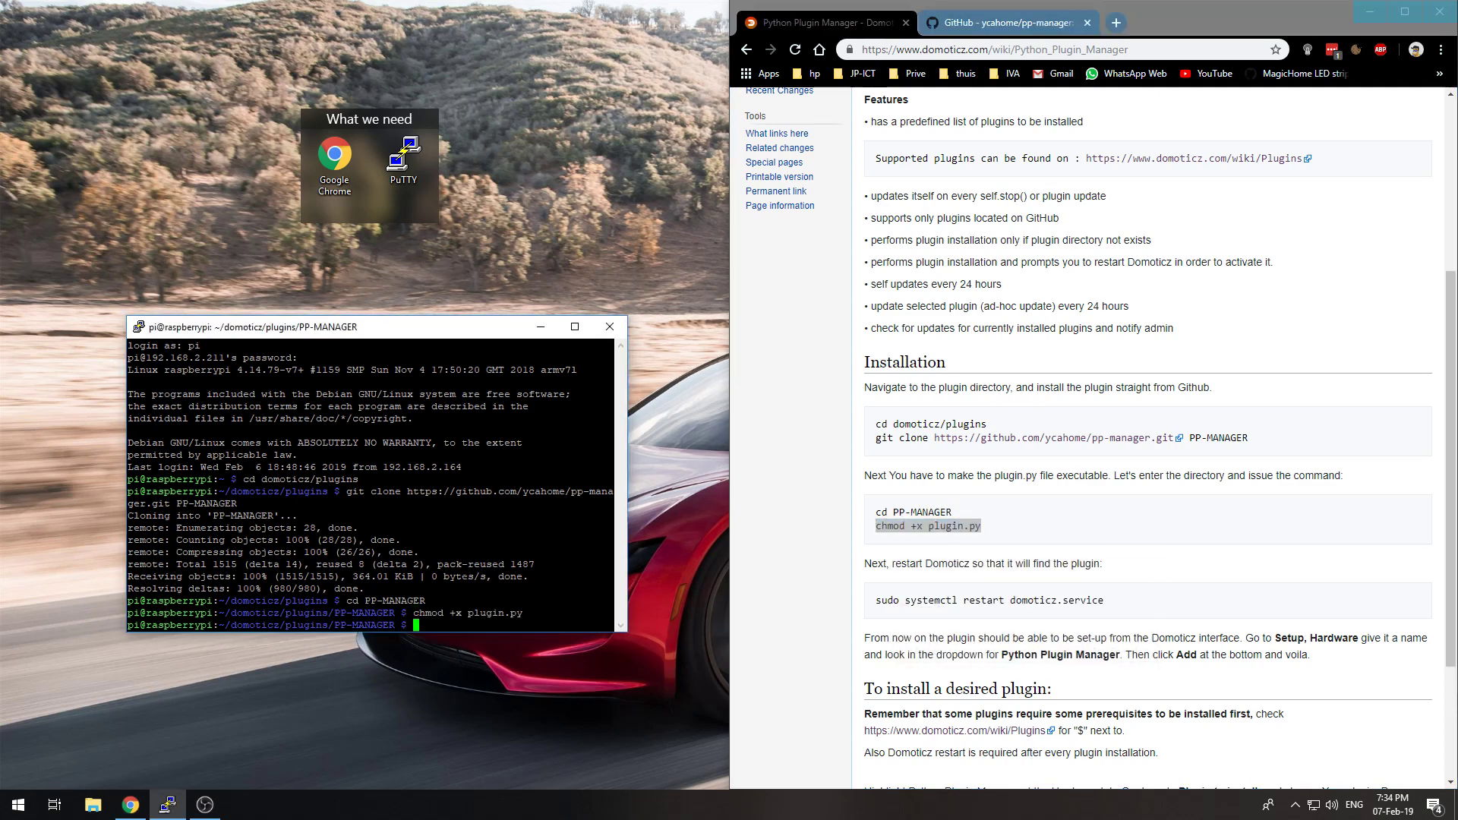
{"action": "scroll", "coordinate": [942, 550], "scroll_direction": "down", "scroll_amount": 2}
{"action": "left_click_drag", "start_coordinate": [1109, 450], "coordinate": [881, 450]}
Run sudo systemctl restart domoticz.service in PuTTY to restart Domoticz.
{"action": "left_click", "coordinate": [910, 451]}
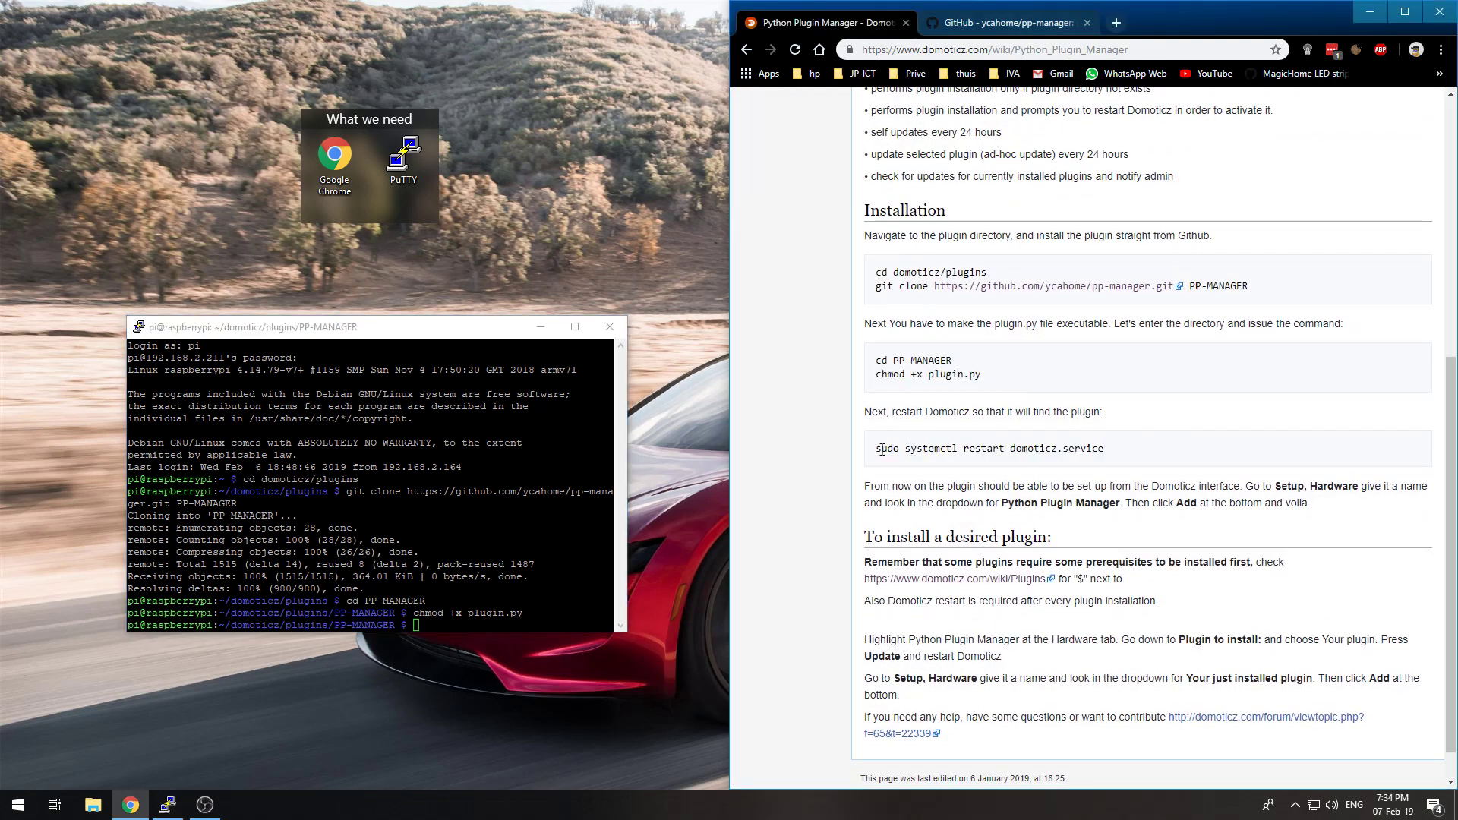
{"action": "left_click_drag", "start_coordinate": [1132, 450], "coordinate": [852, 464]}
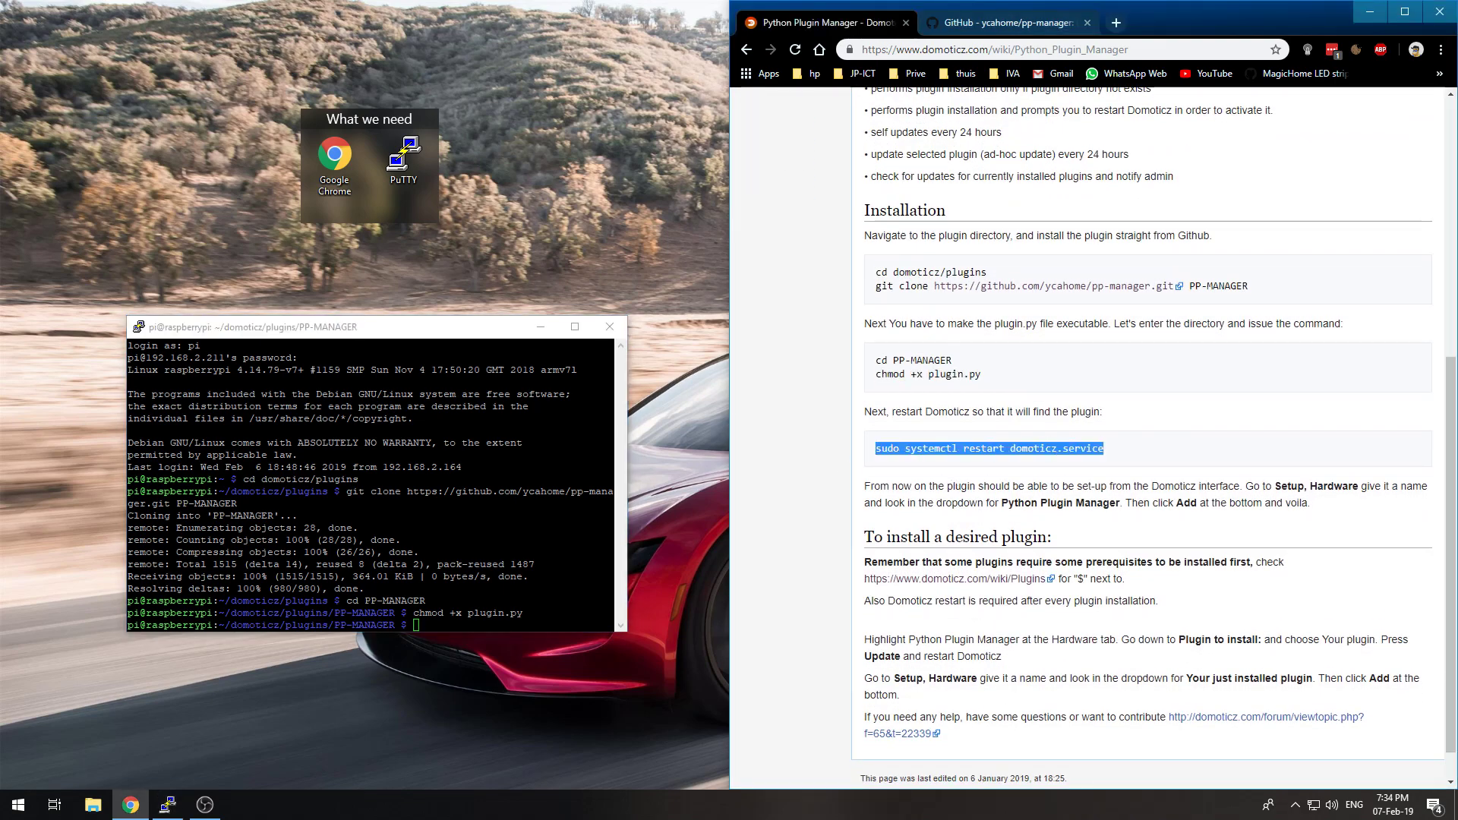
{"action": "right_click", "coordinate": [502, 516]}
{"action": "key", "text": "Return"}
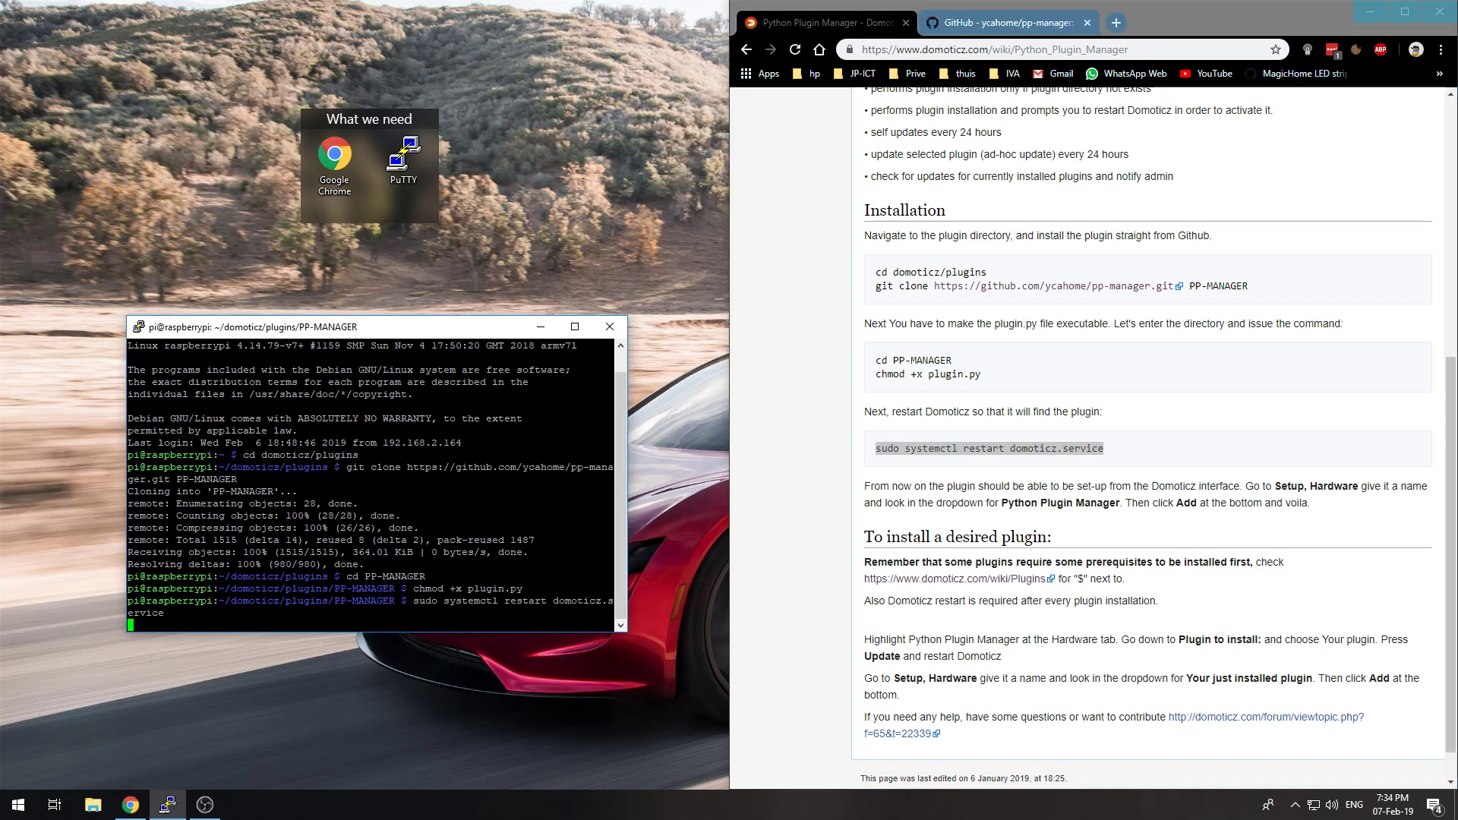
{"action": "key", "text": "alt+Tab"}
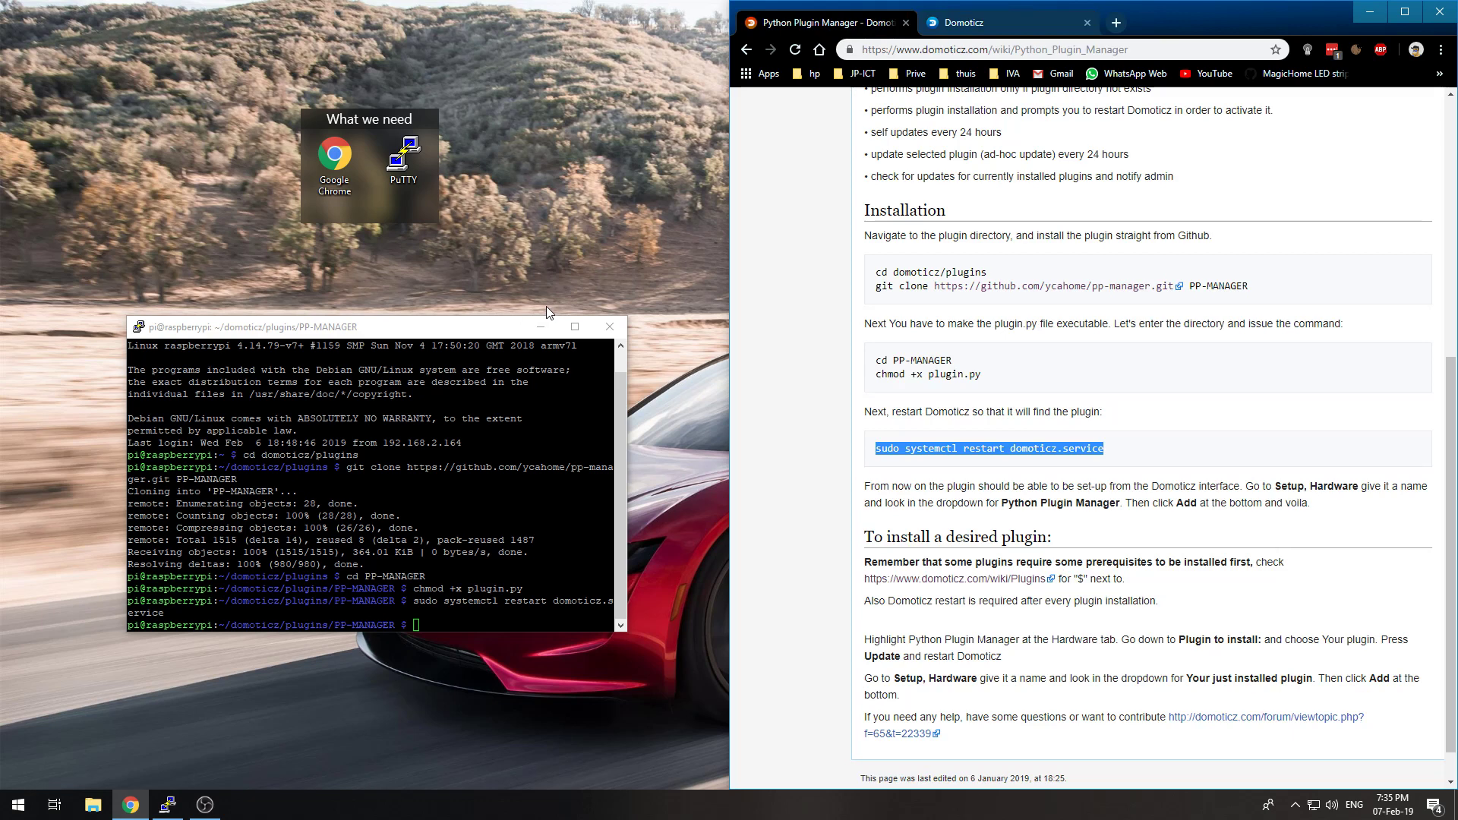
Maximize Chrome, open Instellingen > Hardware in Domoticz and scroll through the Type dropdown.
{"action": "left_click", "coordinate": [974, 23]}
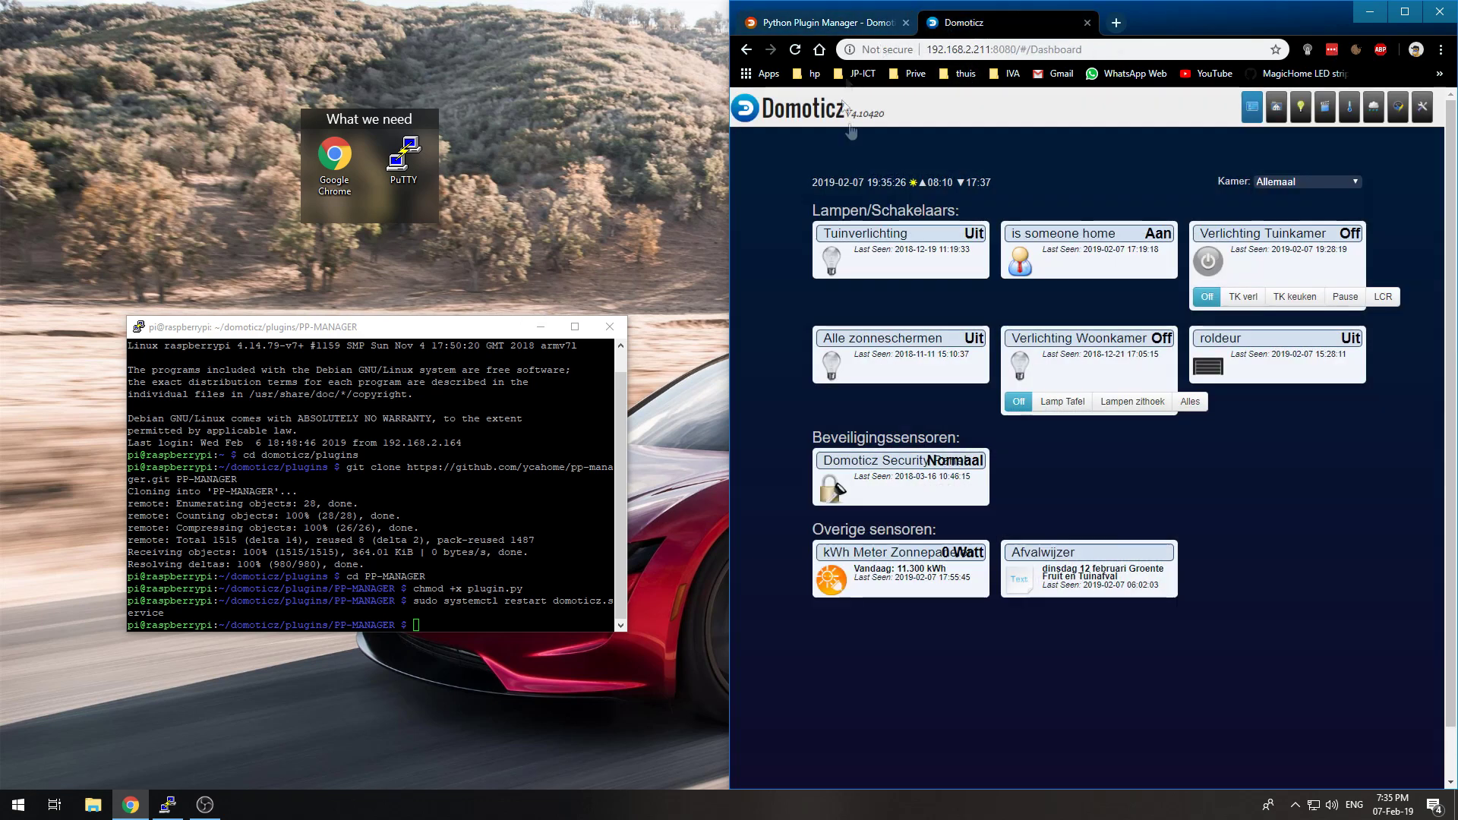
{"action": "left_click", "coordinate": [1405, 11]}
{"action": "left_click", "coordinate": [1104, 95]}
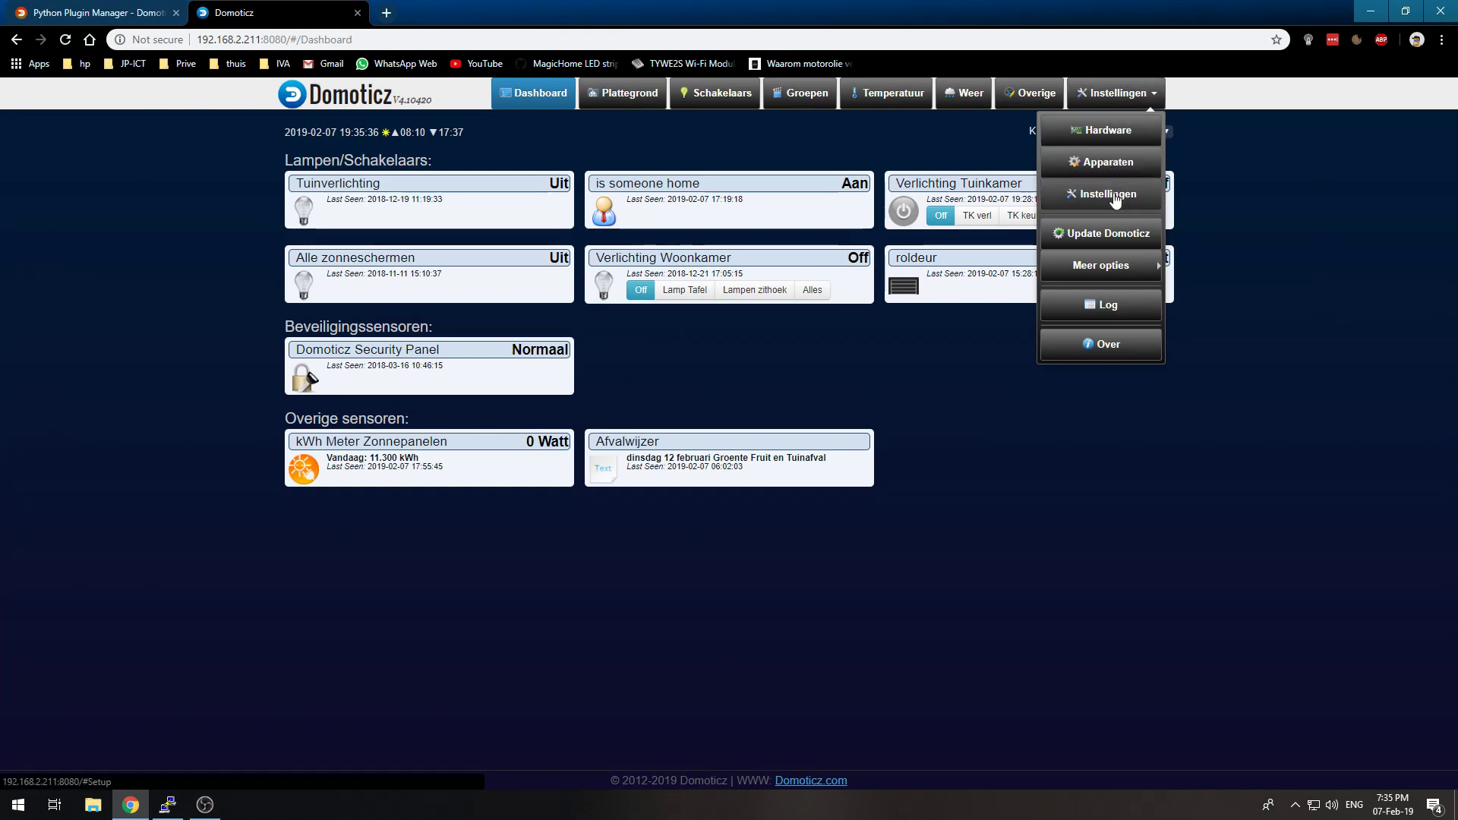
{"action": "left_click", "coordinate": [1107, 140]}
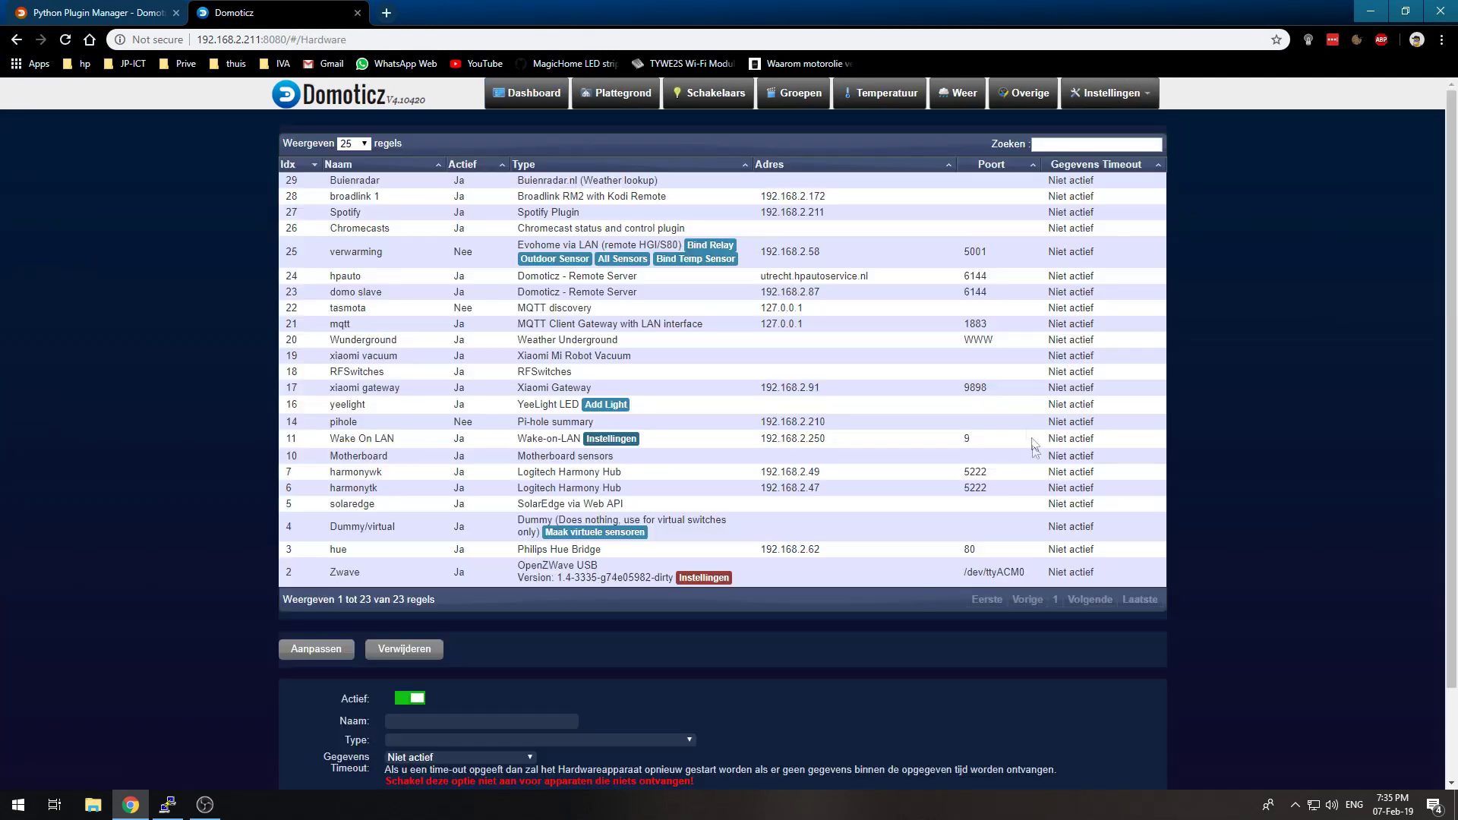
{"action": "scroll", "coordinate": [659, 683], "scroll_direction": "down", "scroll_amount": 3}
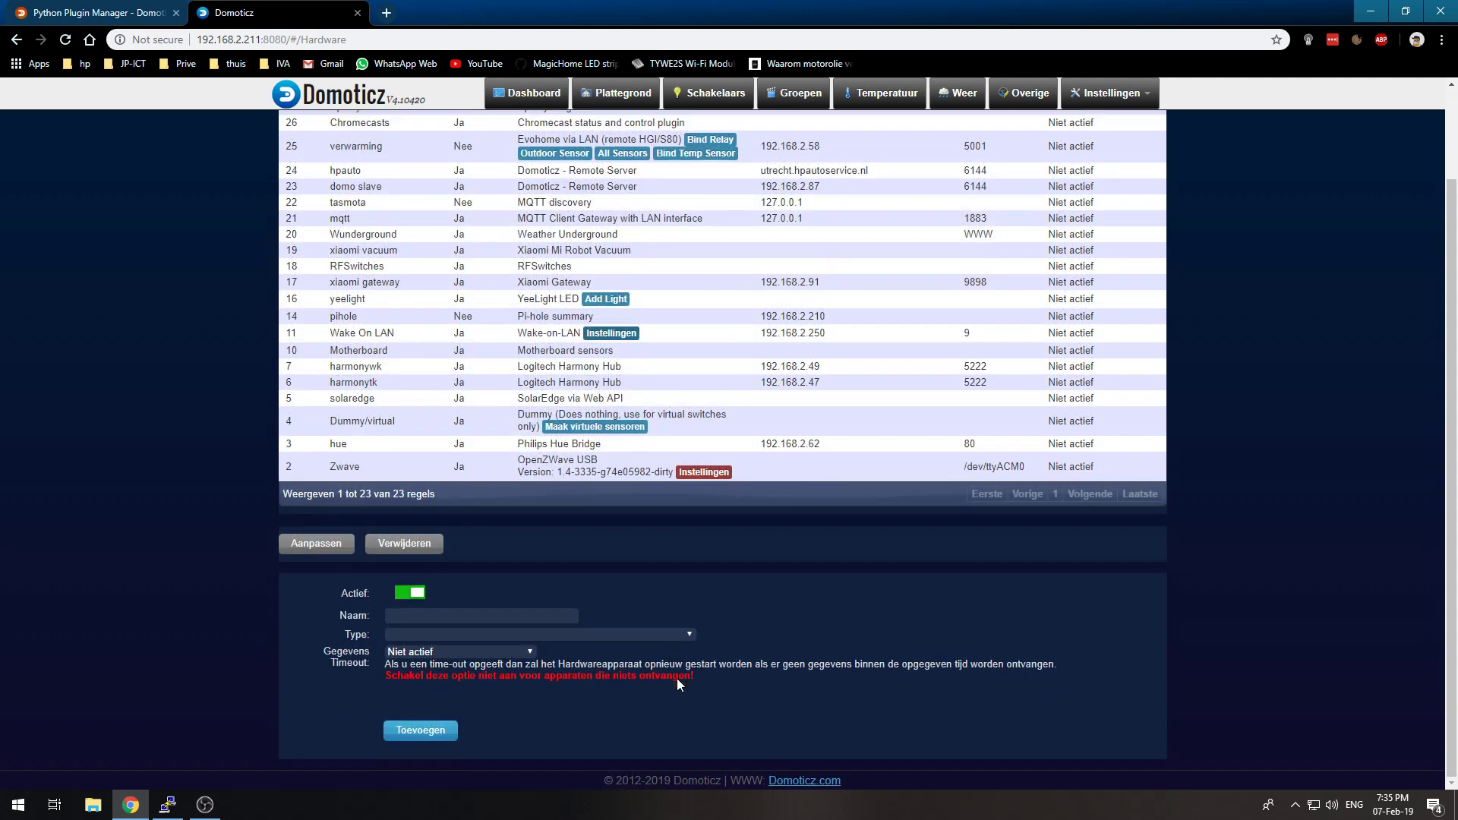
{"action": "left_click", "coordinate": [454, 640]}
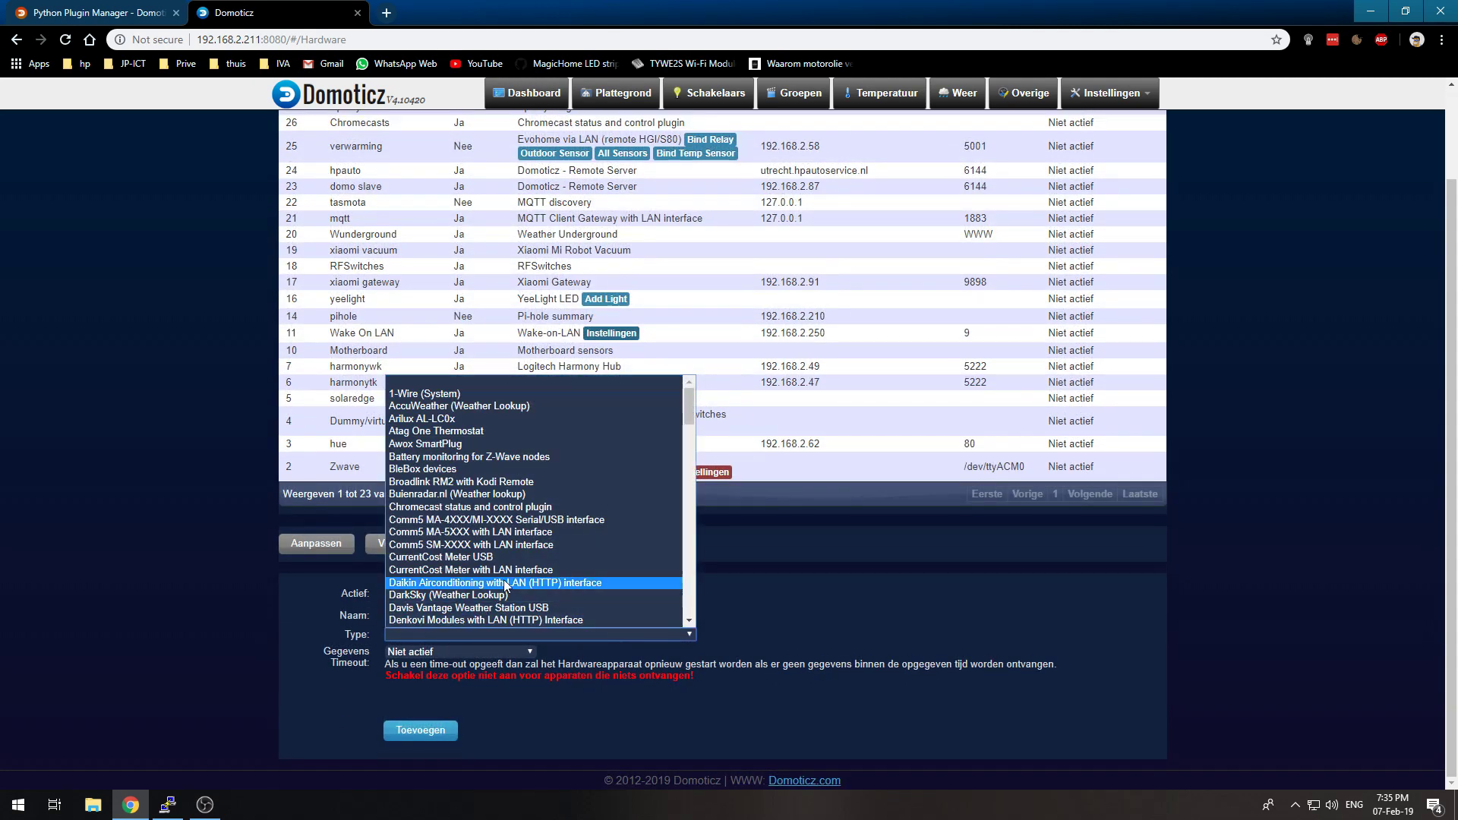
{"action": "scroll", "coordinate": [507, 580], "scroll_direction": "down", "scroll_amount": 15}
{"action": "scroll", "coordinate": [507, 580], "scroll_direction": "up", "scroll_amount": 10}
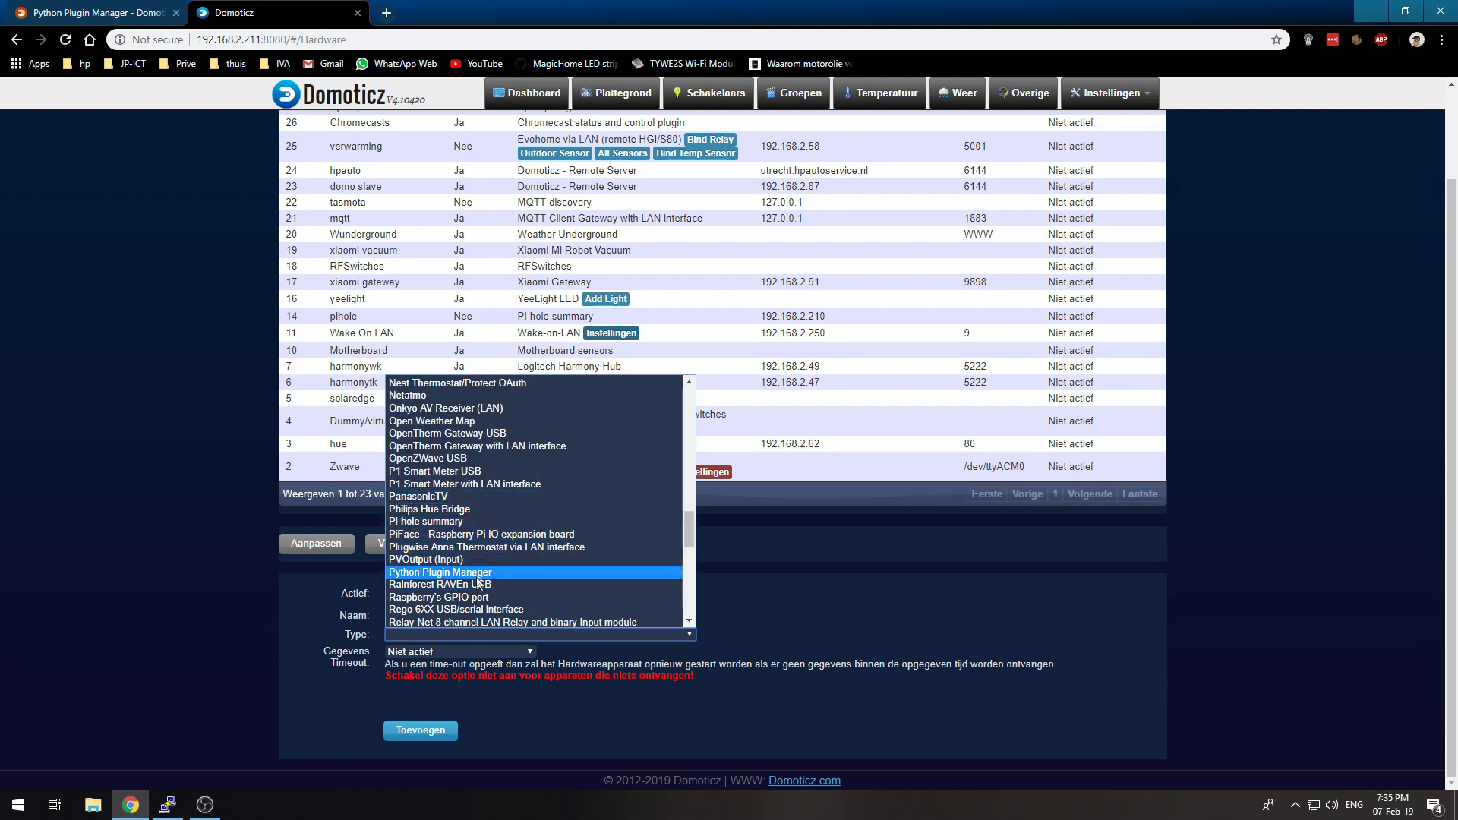
{"action": "scroll", "coordinate": [474, 494], "scroll_direction": "up", "scroll_amount": 12}
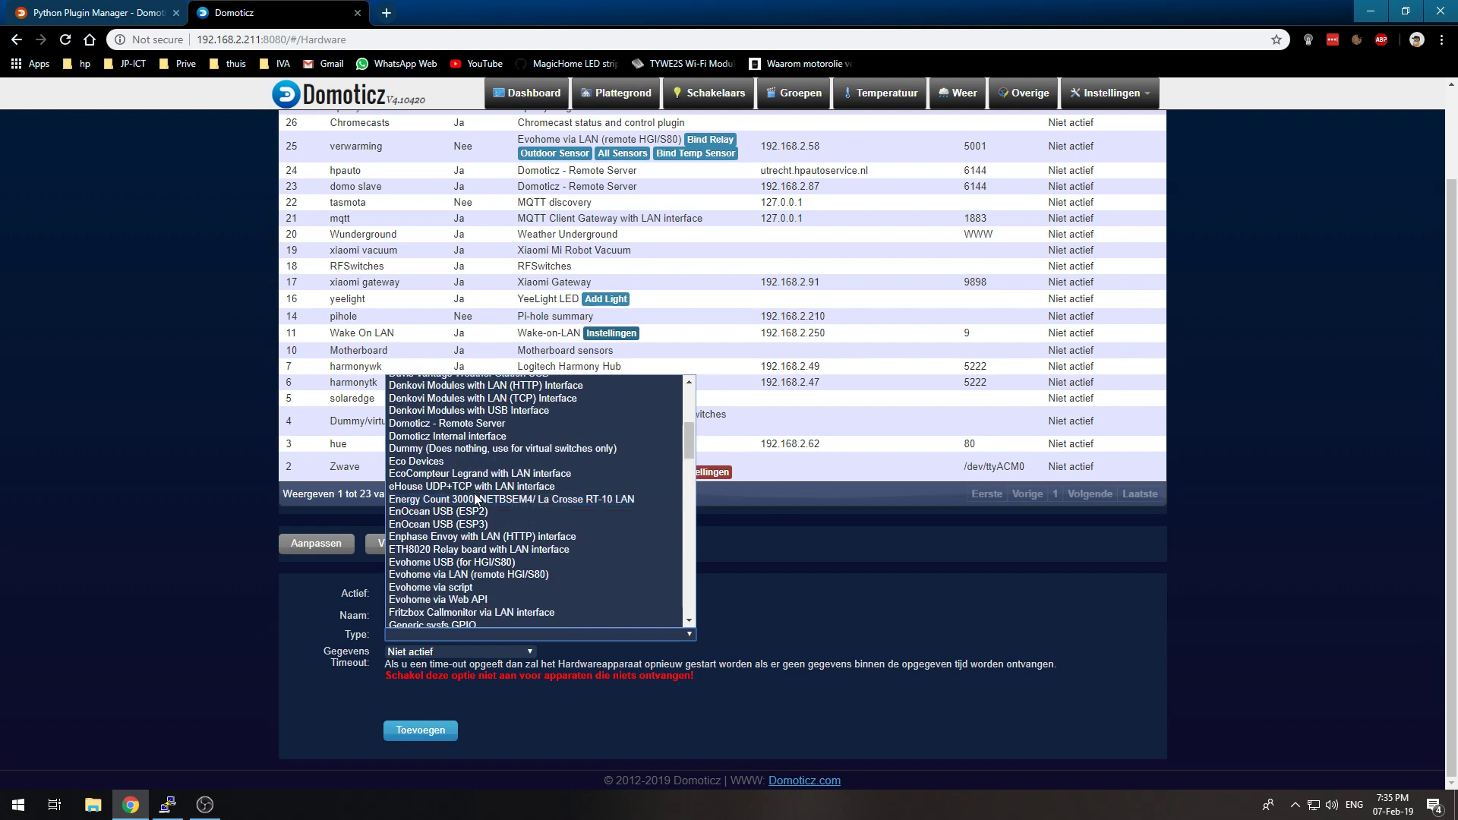
{"action": "left_click", "coordinate": [118, 8]}
{"action": "left_click", "coordinate": [118, 7]}
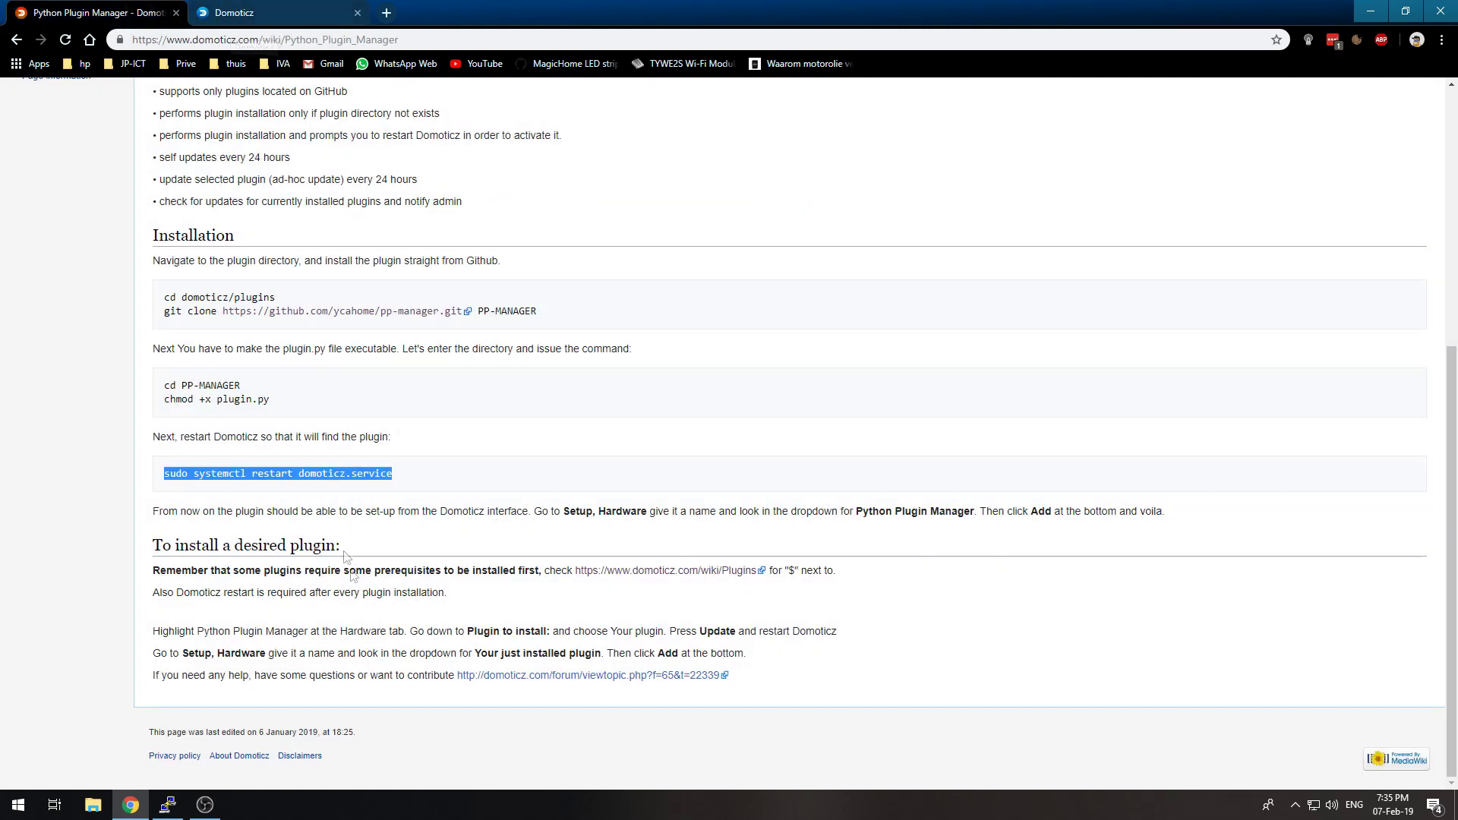
Read the wiki's plugin prerequisites, Domoticz restart note and Setup > Hardware instructions.
{"action": "left_click", "coordinate": [397, 623]}
{"action": "left_click_drag", "start_coordinate": [153, 572], "coordinate": [312, 572]}
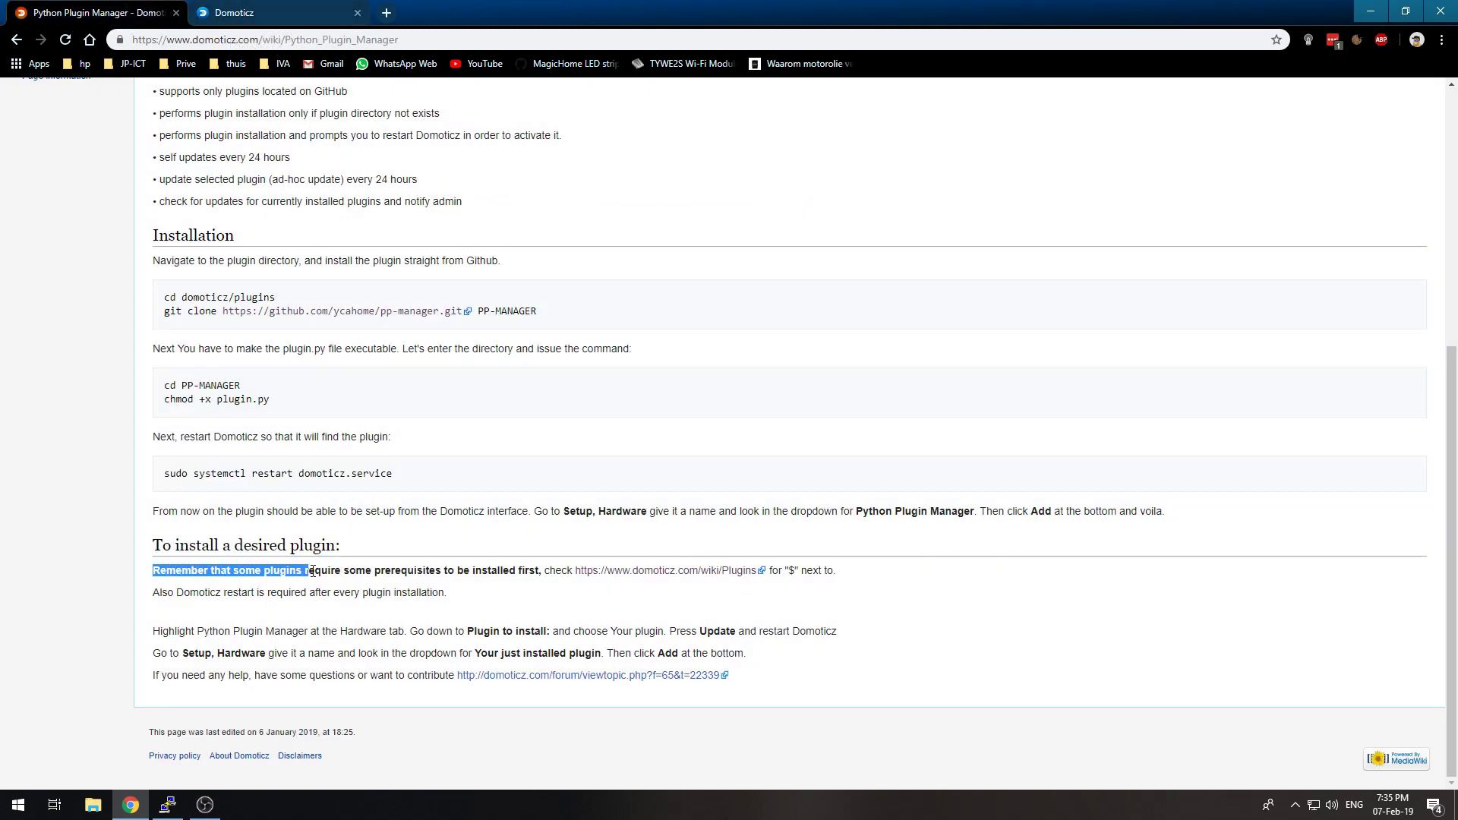
{"action": "left_click", "coordinate": [154, 602]}
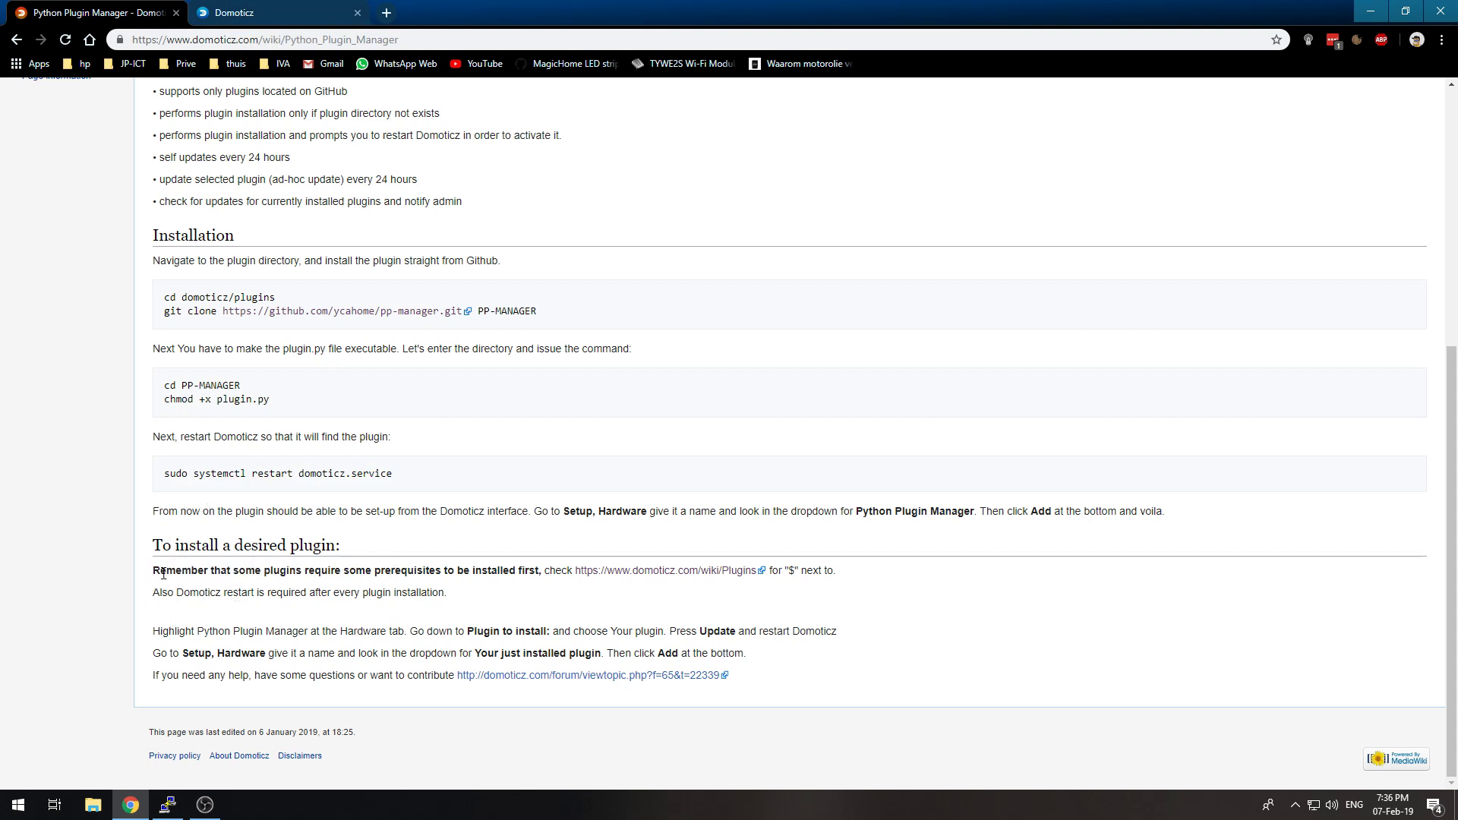
{"action": "left_click_drag", "start_coordinate": [165, 575], "coordinate": [466, 572]}
{"action": "left_click", "coordinate": [185, 588]}
{"action": "left_click_drag", "start_coordinate": [156, 598], "coordinate": [370, 594]}
{"action": "left_click", "coordinate": [367, 593]}
{"action": "left_click_drag", "start_coordinate": [180, 514], "coordinate": [855, 516]}
{"action": "left_click", "coordinate": [875, 511]}
{"action": "left_click_drag", "start_coordinate": [748, 513], "coordinate": [1008, 513]}
{"action": "left_click", "coordinate": [1057, 511]}
On the Domoticz Hardware page, set the hardware type to Python Plugin Manager.
{"action": "left_click", "coordinate": [243, 12]}
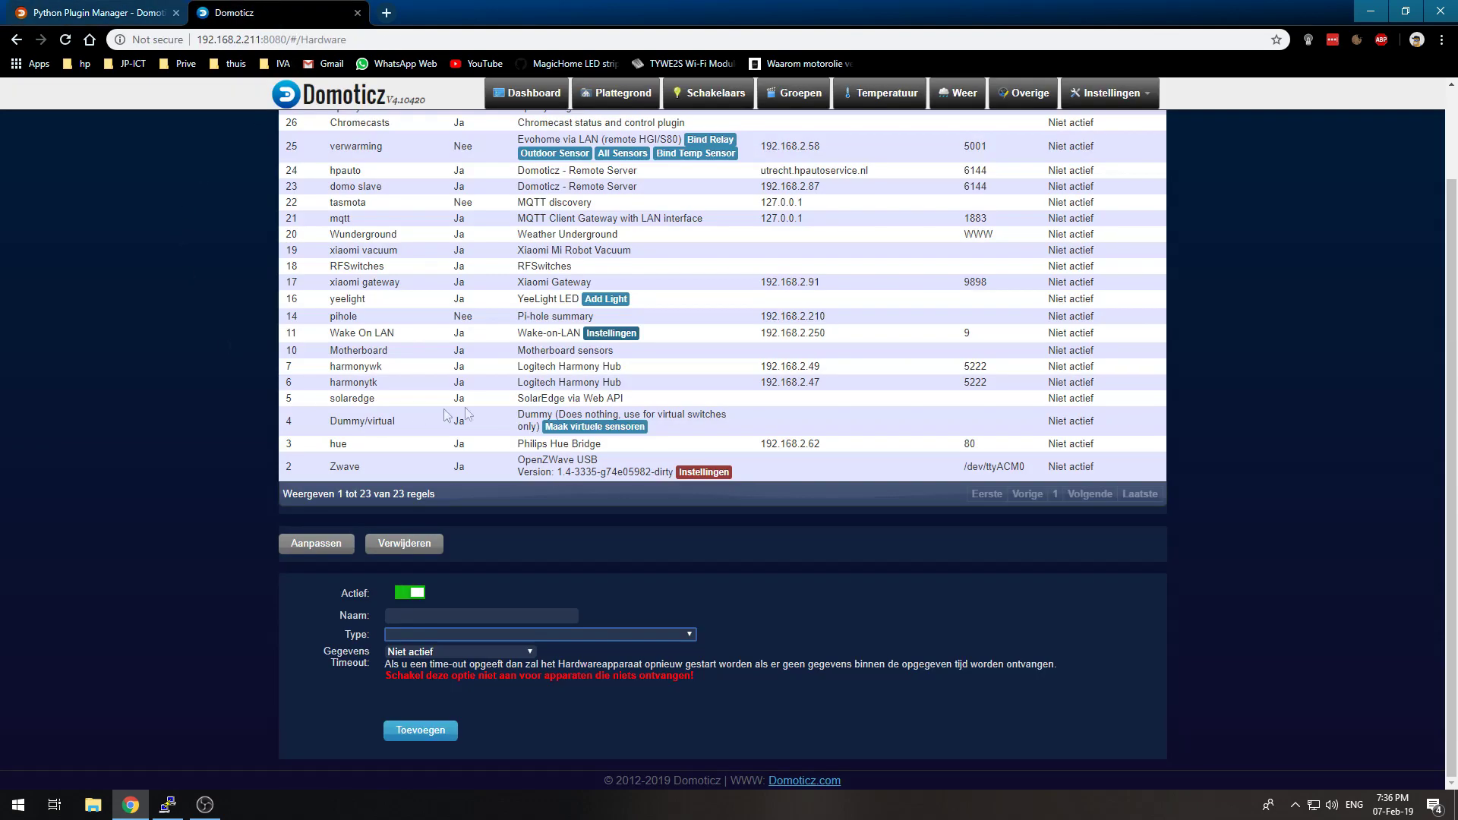
{"action": "left_click", "coordinate": [502, 635]}
{"action": "scroll", "coordinate": [488, 597], "scroll_direction": "down", "scroll_amount": 5}
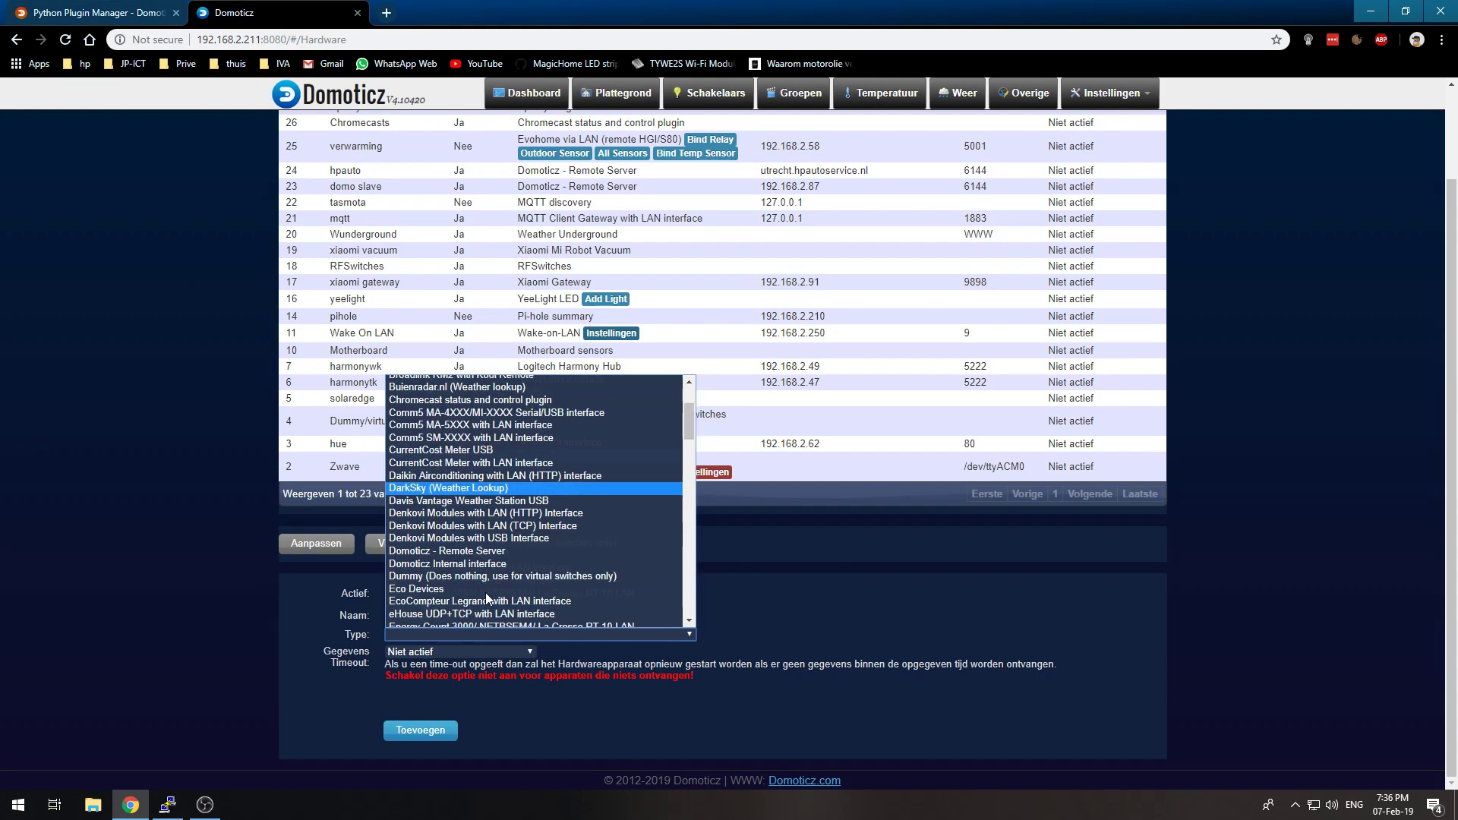
{"action": "type", "text": "py"}
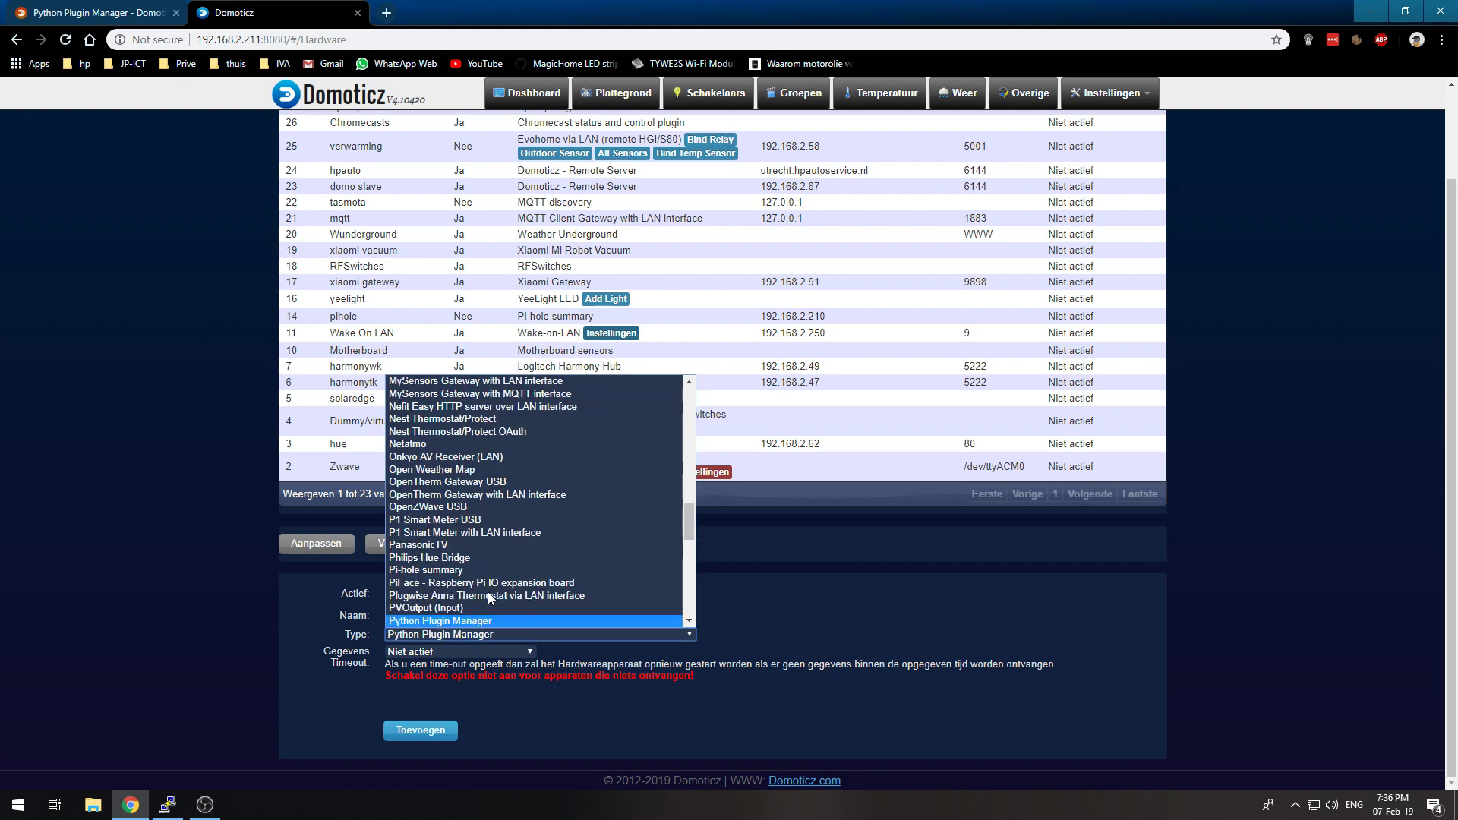
{"action": "left_click", "coordinate": [517, 622]}
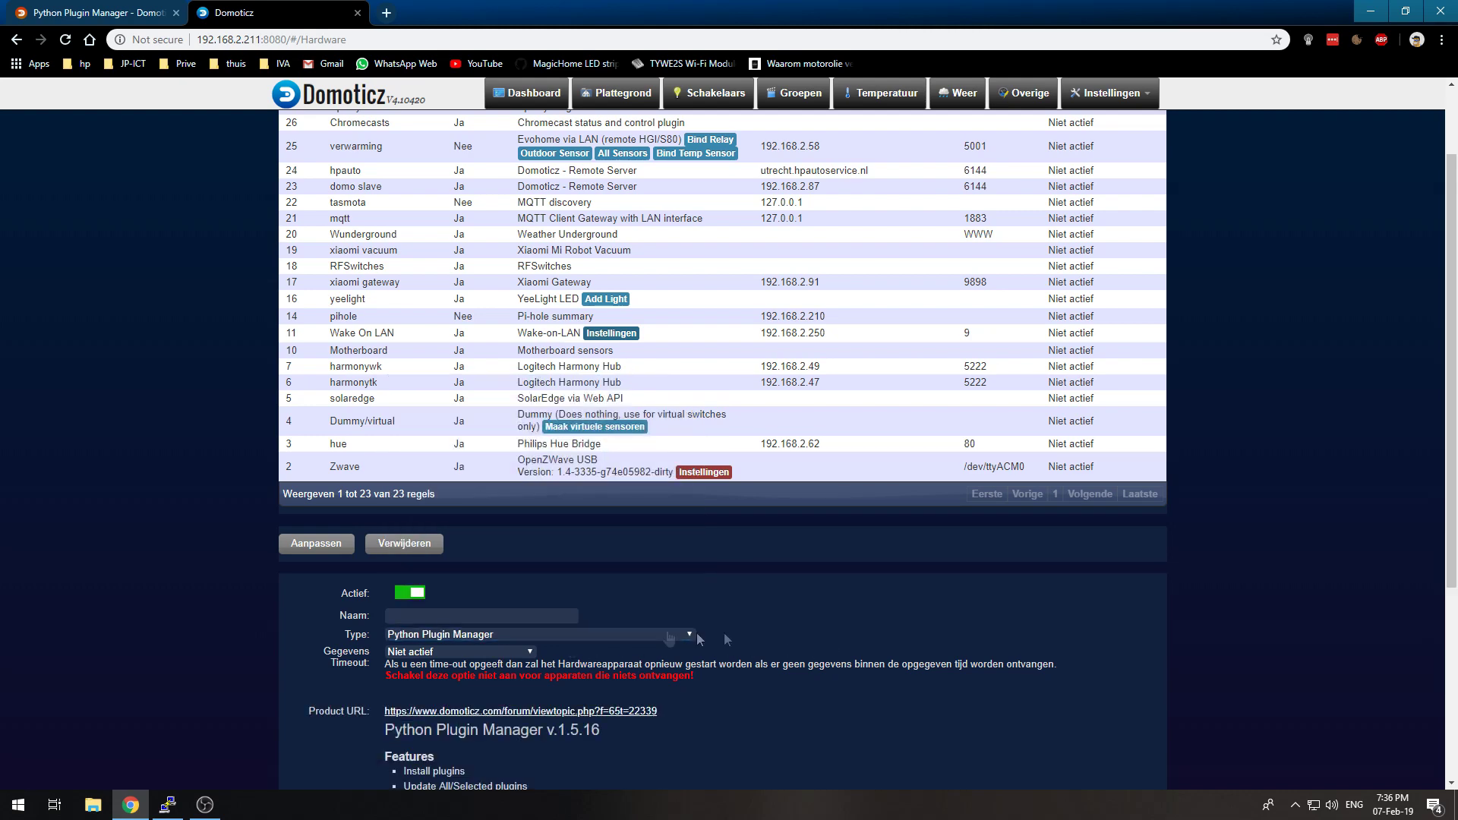
Name the hardware 'plugin manager' and leave Plugin to install at Idle.
{"action": "left_click", "coordinate": [521, 614]}
{"action": "scroll", "coordinate": [525, 612], "scroll_direction": "down", "scroll_amount": 4}
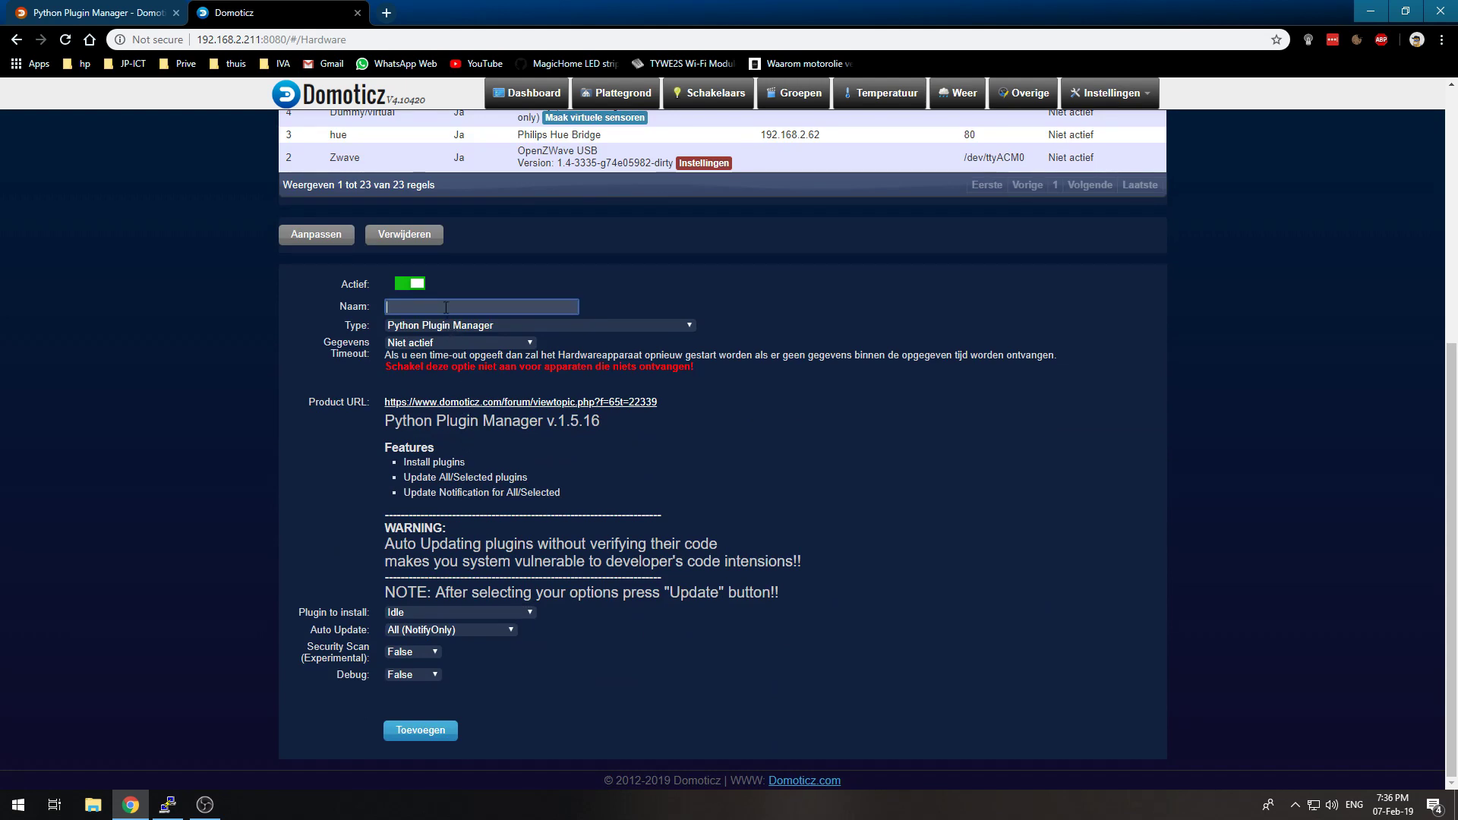
{"action": "type", "text": "plugin manager"}
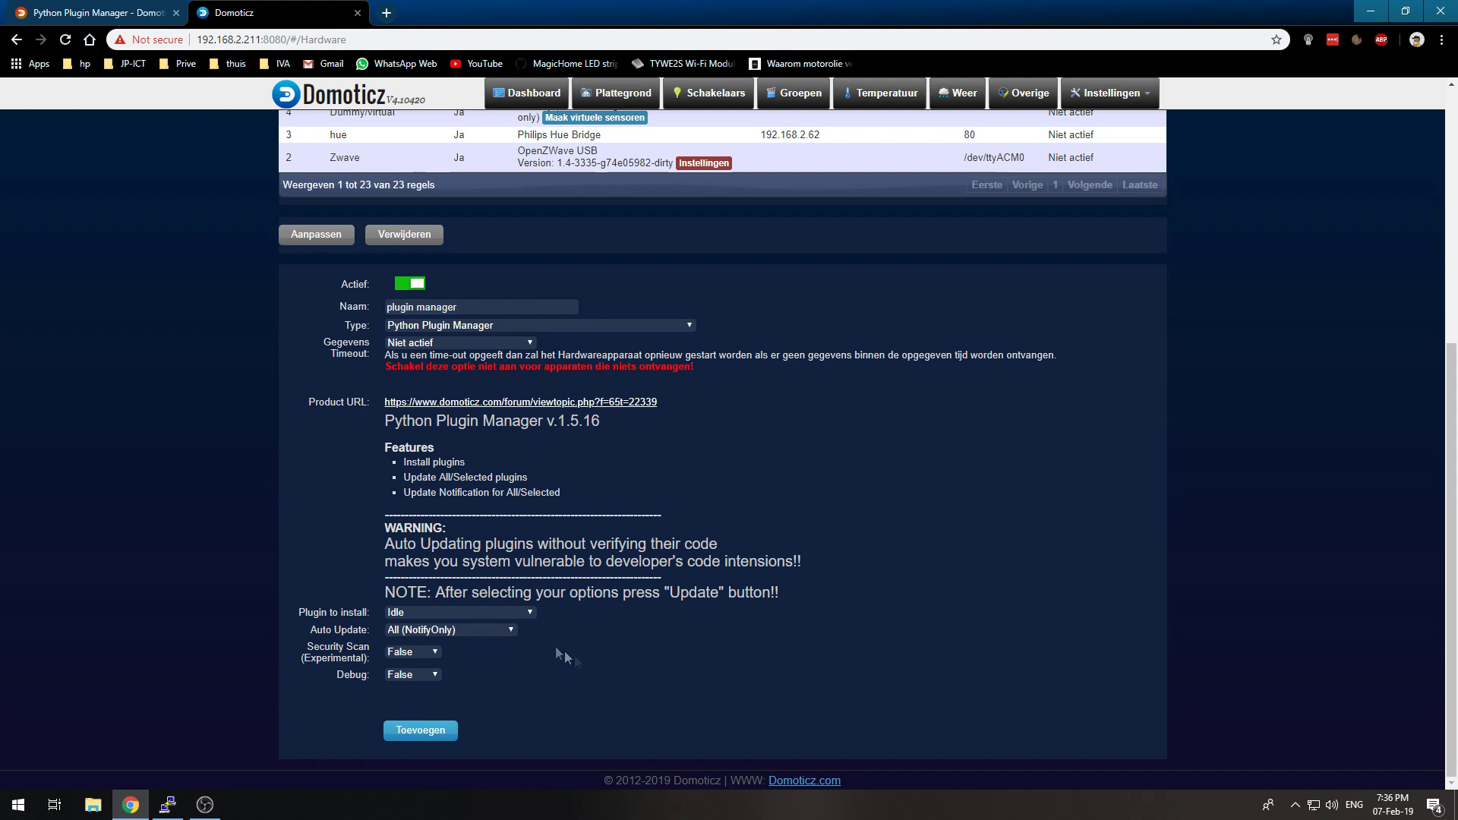
{"action": "left_click", "coordinate": [524, 616]}
{"action": "scroll", "coordinate": [528, 527], "scroll_direction": "down", "scroll_amount": 6}
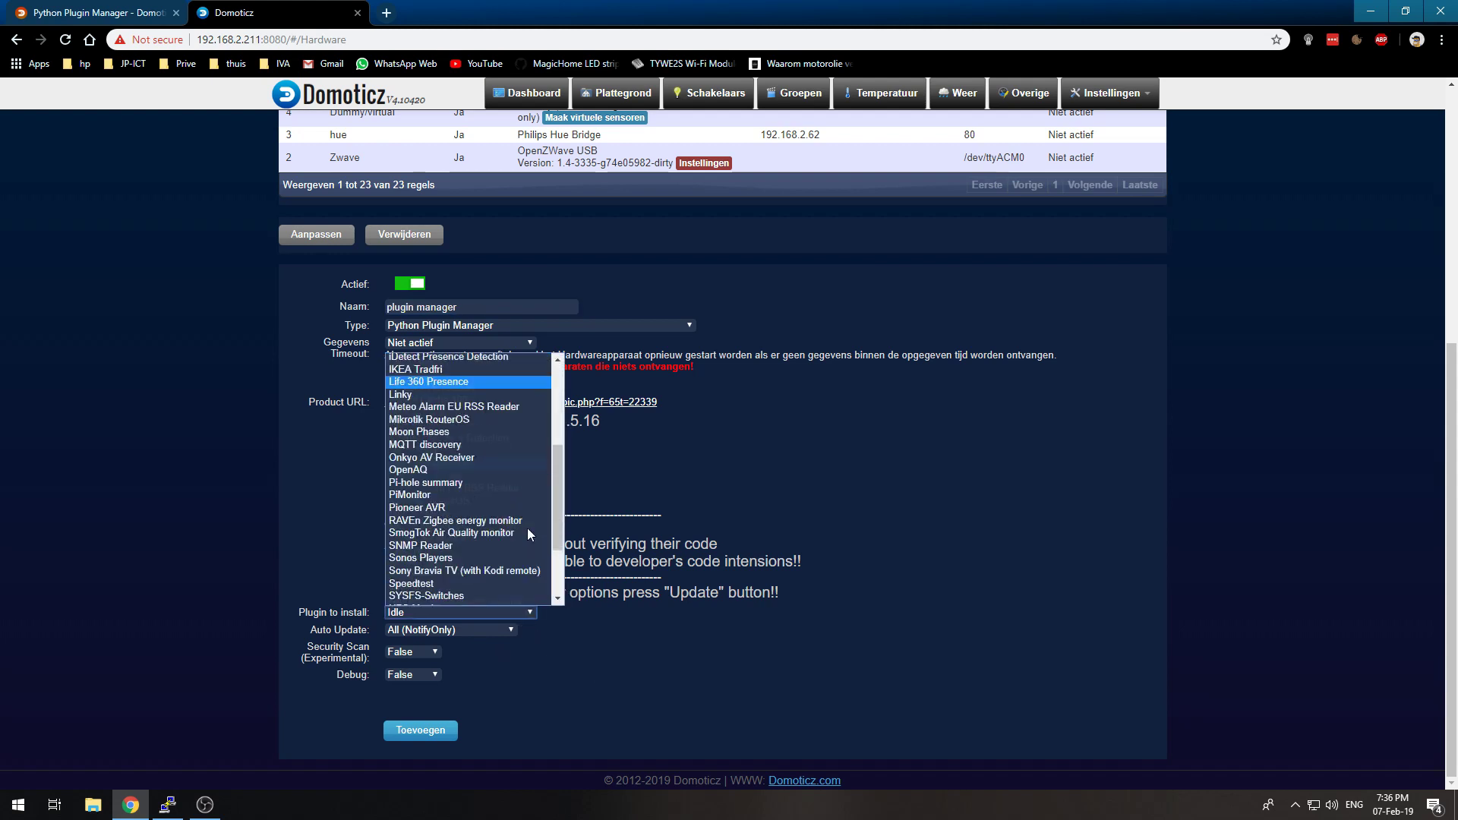
{"action": "scroll", "coordinate": [504, 531], "scroll_direction": "up", "scroll_amount": 6}
{"action": "left_click", "coordinate": [557, 333]}
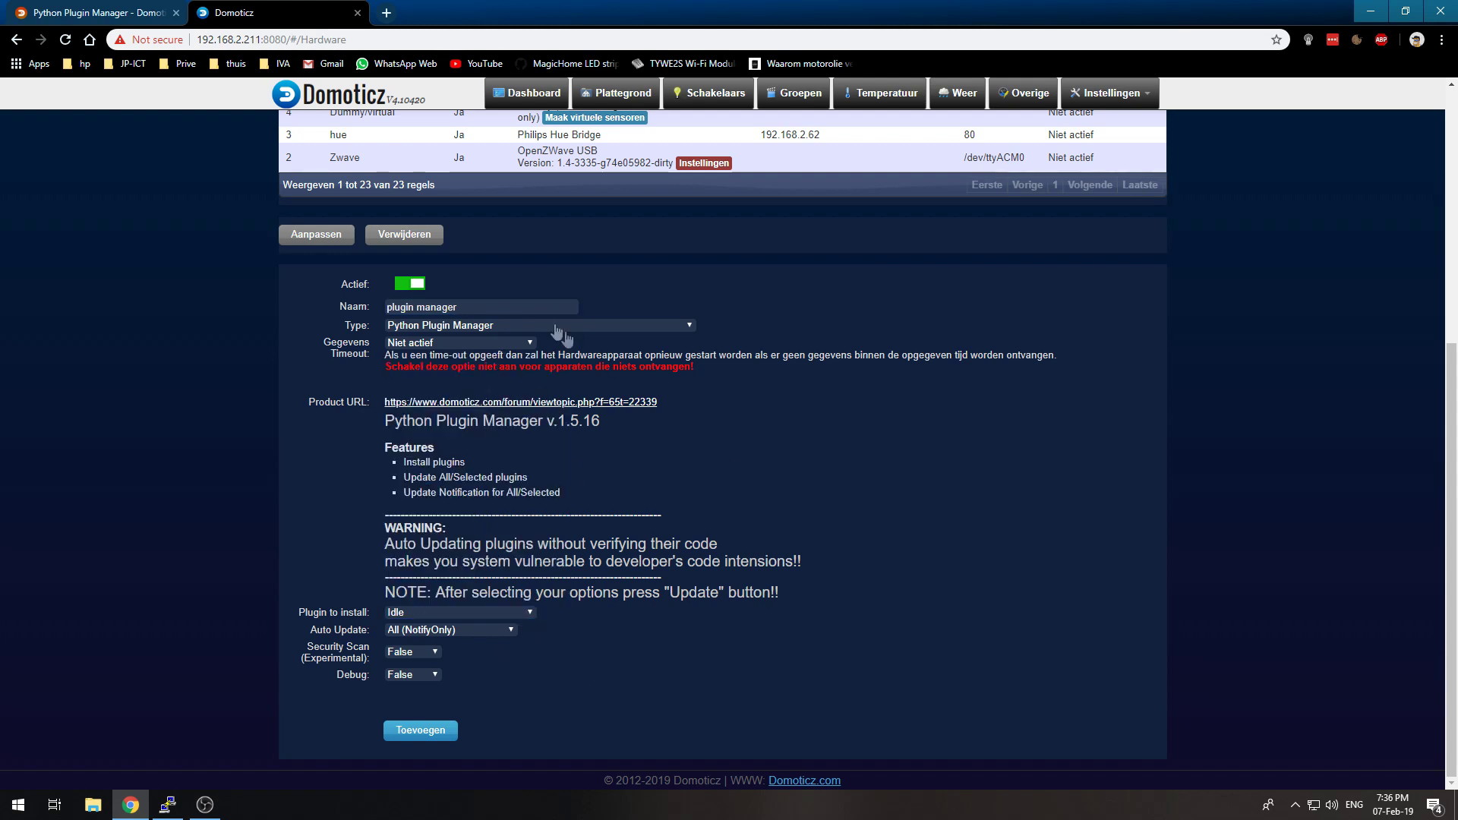
{"action": "left_click_drag", "start_coordinate": [526, 309], "coordinate": [118, 283]}
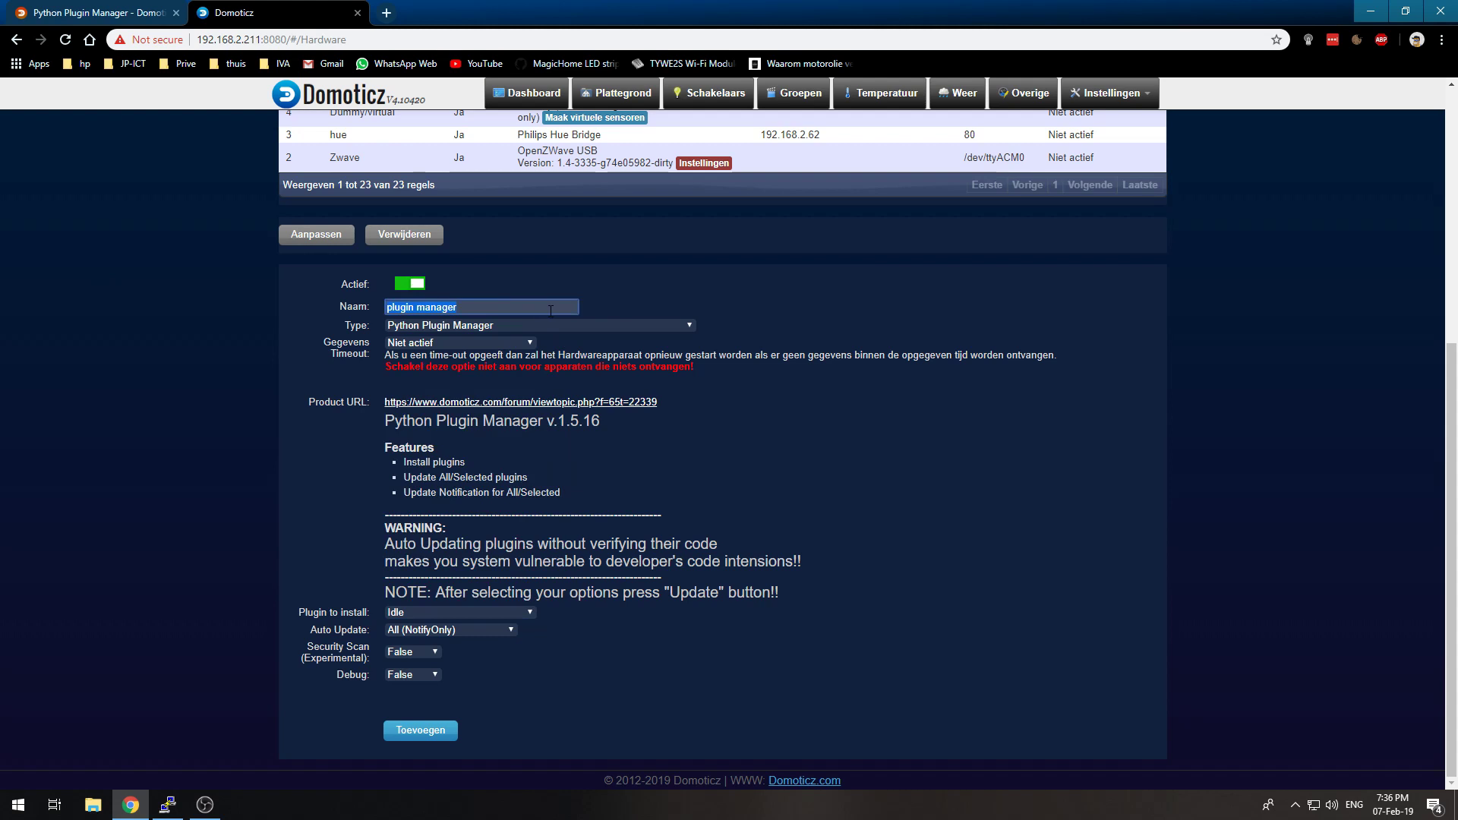
{"action": "left_click", "coordinate": [498, 606]}
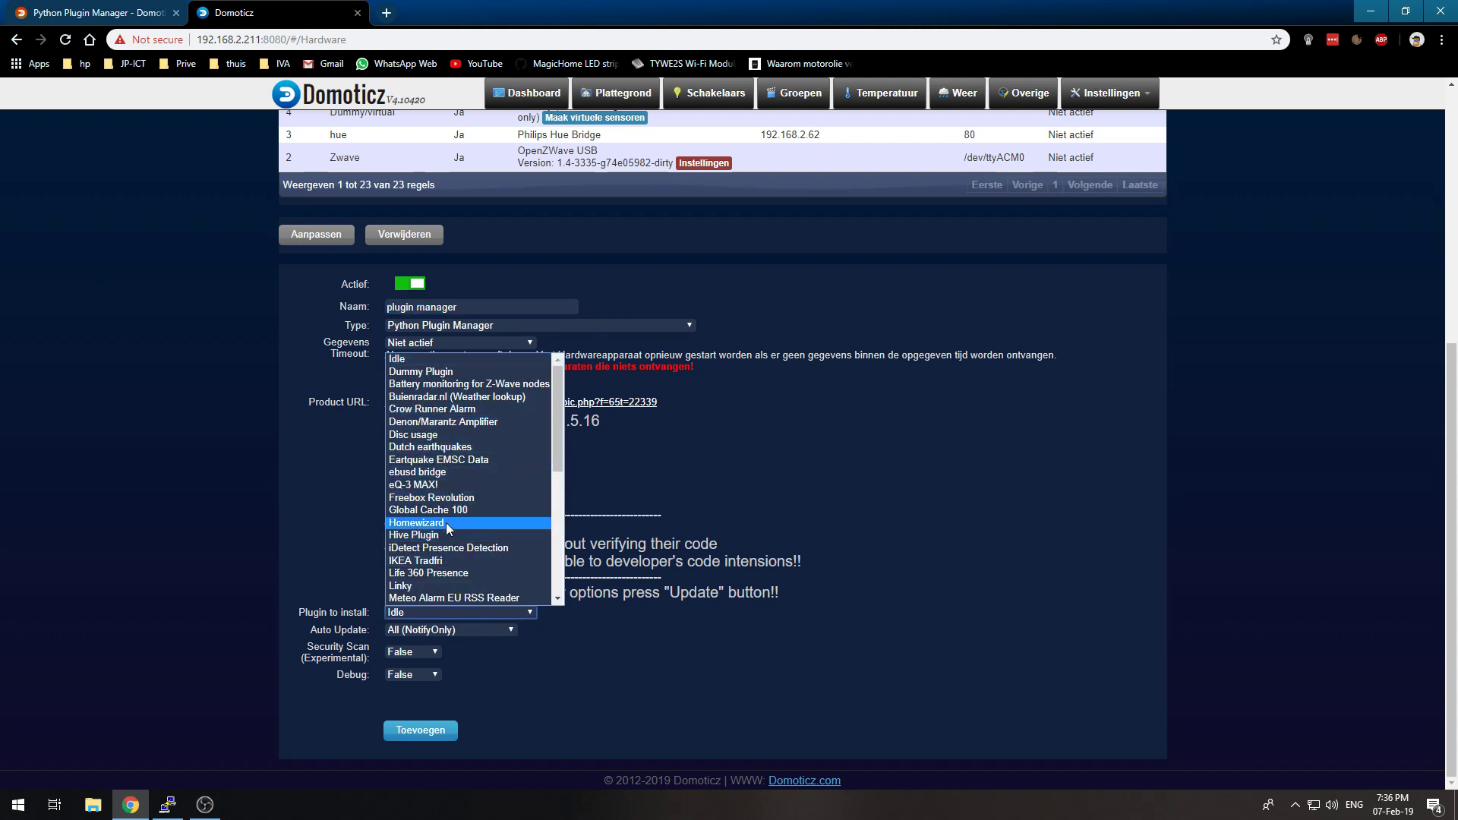
Choose Dummy Plugin to install, rename the hardware 'dummy plugin', and add it.
{"action": "left_click", "coordinate": [460, 376]}
{"action": "left_click_drag", "start_coordinate": [456, 306], "coordinate": [373, 308]}
{"action": "type", "text": "dommy"}
{"action": "key", "text": "BackSpace"}
{"action": "key", "text": "BackSpace"}
{"action": "key", "text": "BackSpace"}
{"action": "key", "text": "BackSpace"}
{"action": "type", "text": "ummy plugin"}
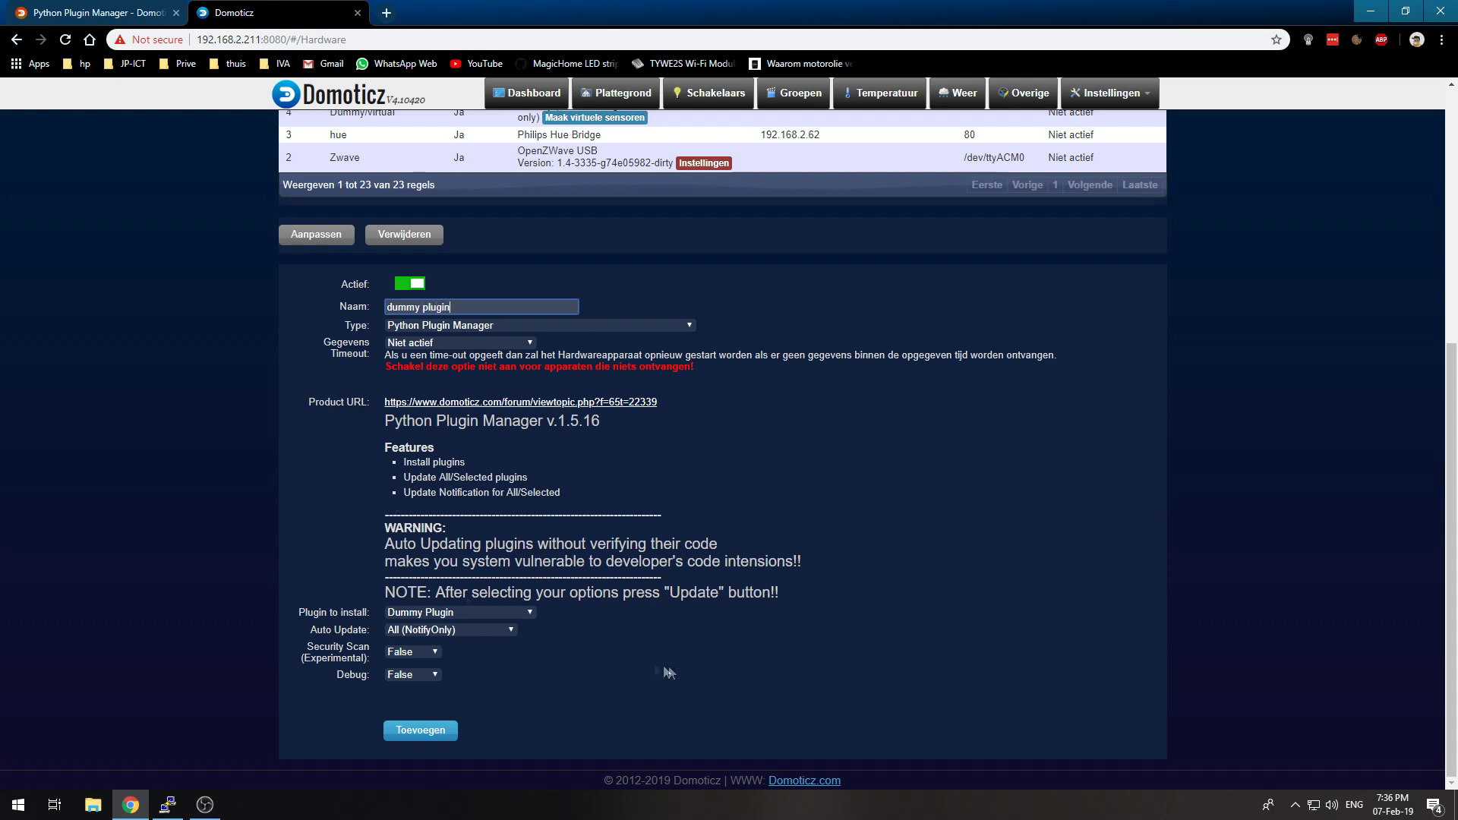
{"action": "left_click", "coordinate": [646, 670]}
{"action": "left_click", "coordinate": [424, 737]}
{"action": "left_click", "coordinate": [421, 730]}
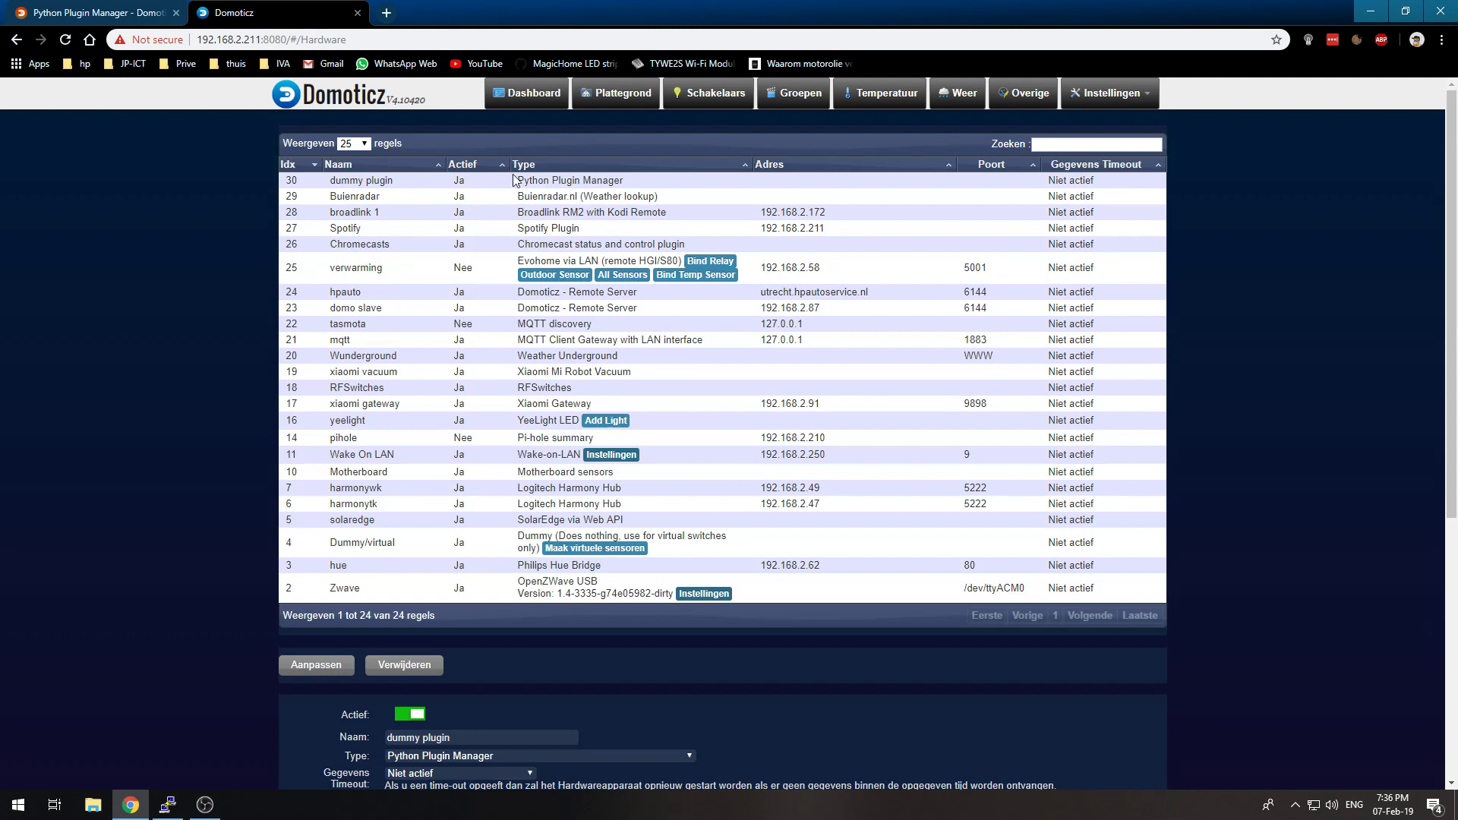
Select row 30 'dummy plugin' and scroll through its Python Plugin Manager settings.
{"action": "left_click", "coordinate": [514, 180]}
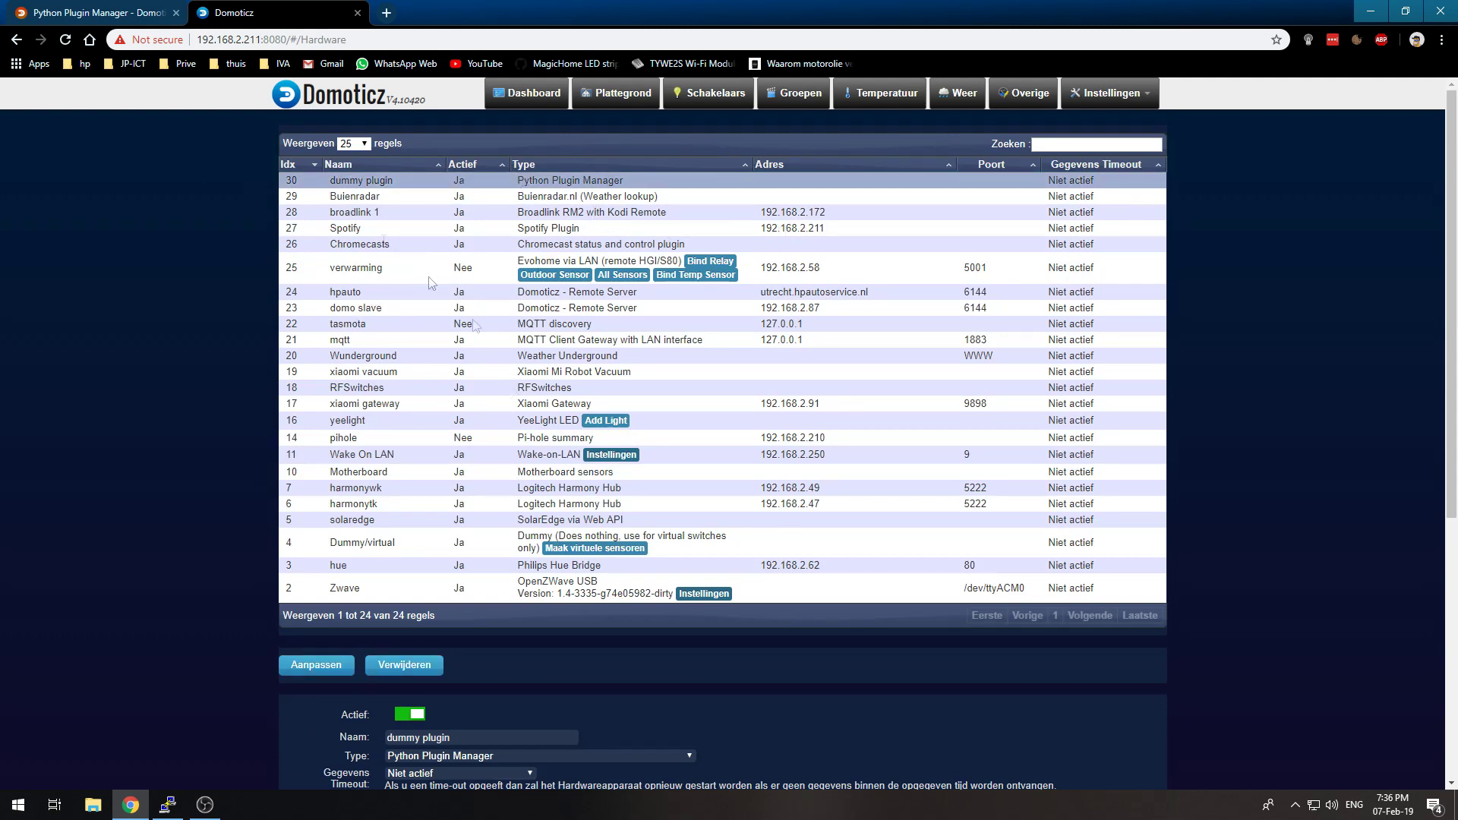
{"action": "scroll", "coordinate": [128, 530], "scroll_direction": "down", "scroll_amount": 5}
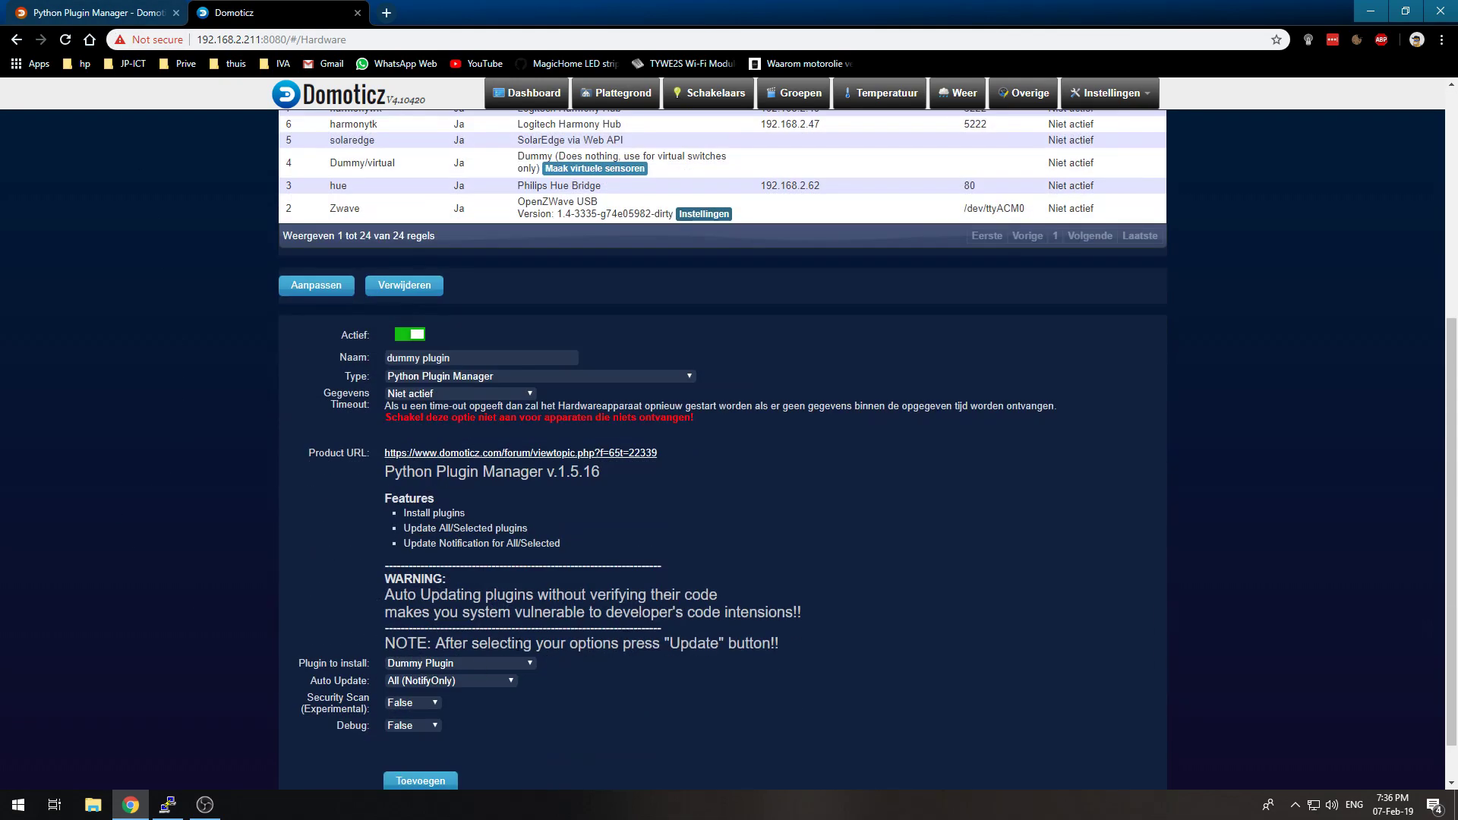
{"action": "scroll", "coordinate": [554, 577], "scroll_direction": "up", "scroll_amount": 5}
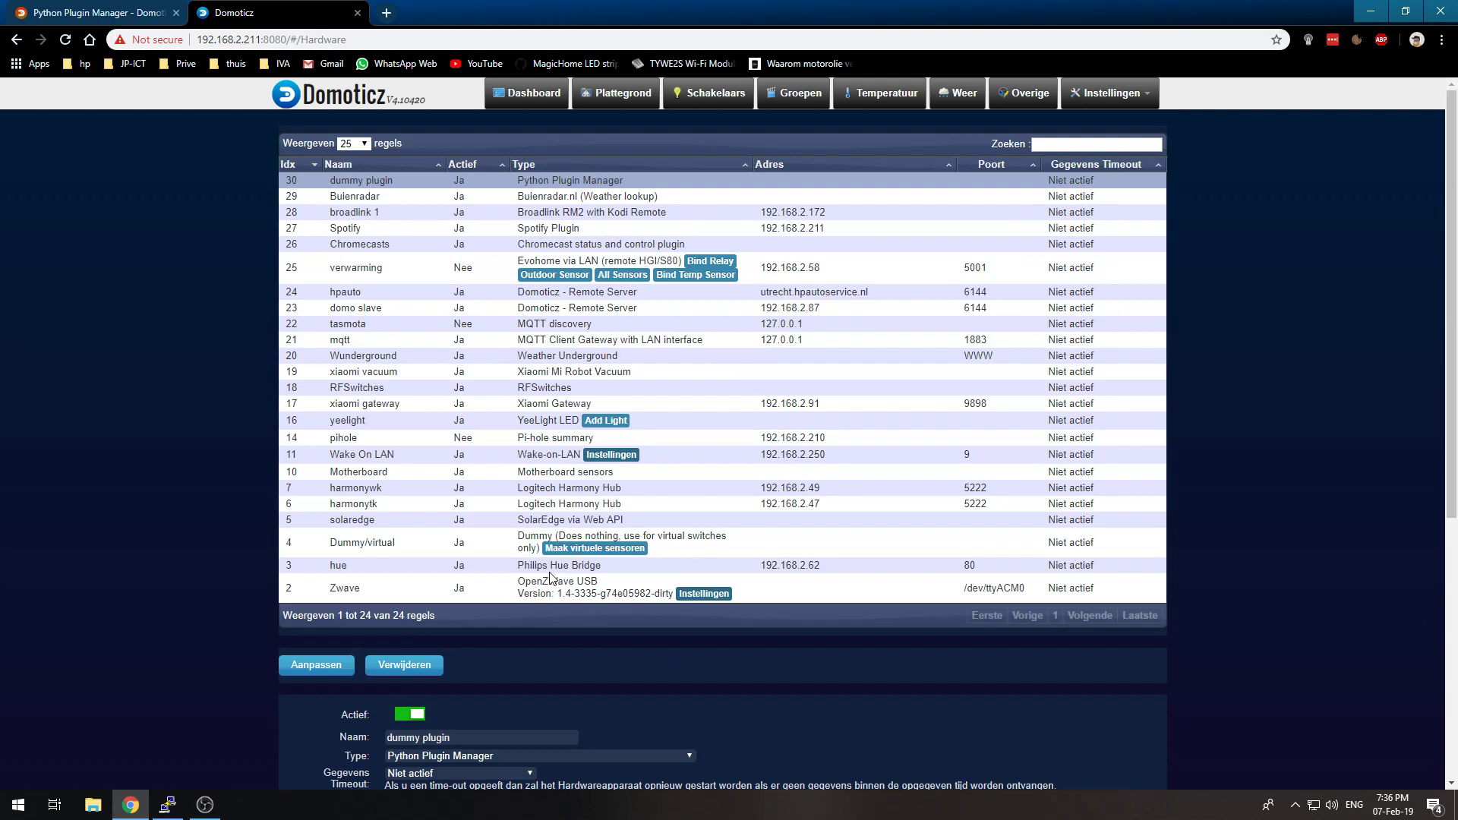